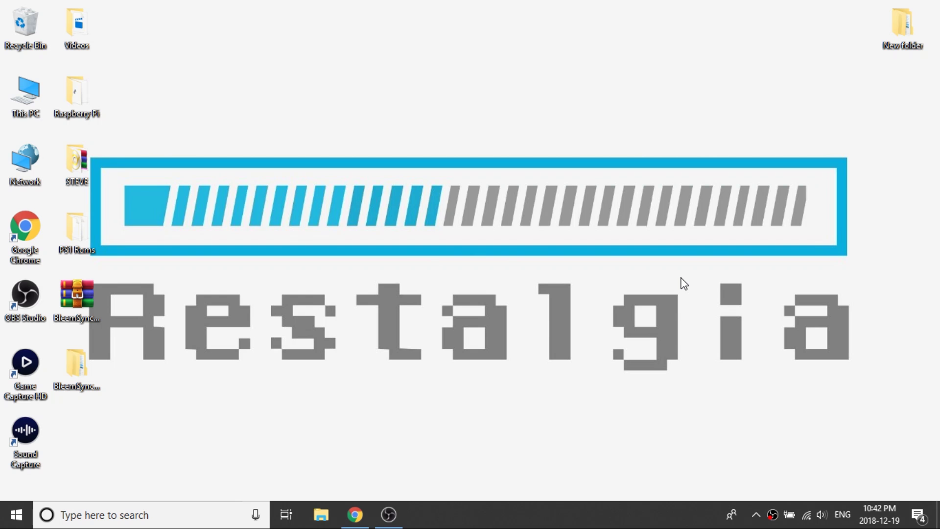
Switch to Chrome, enter the PSX section of PlayStation DataCenter and open the NTSC-U games list
{"action": "left_click", "coordinate": [358, 523]}
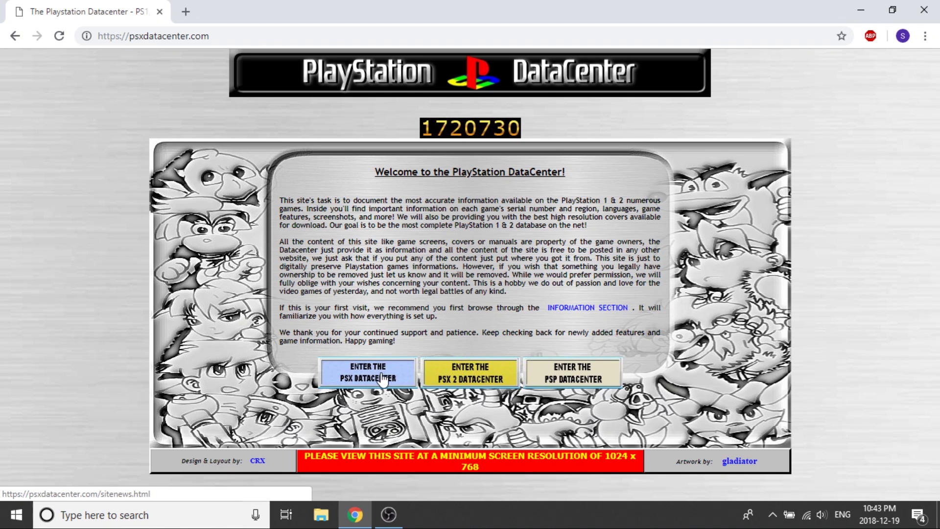
{"action": "left_click", "coordinate": [384, 380]}
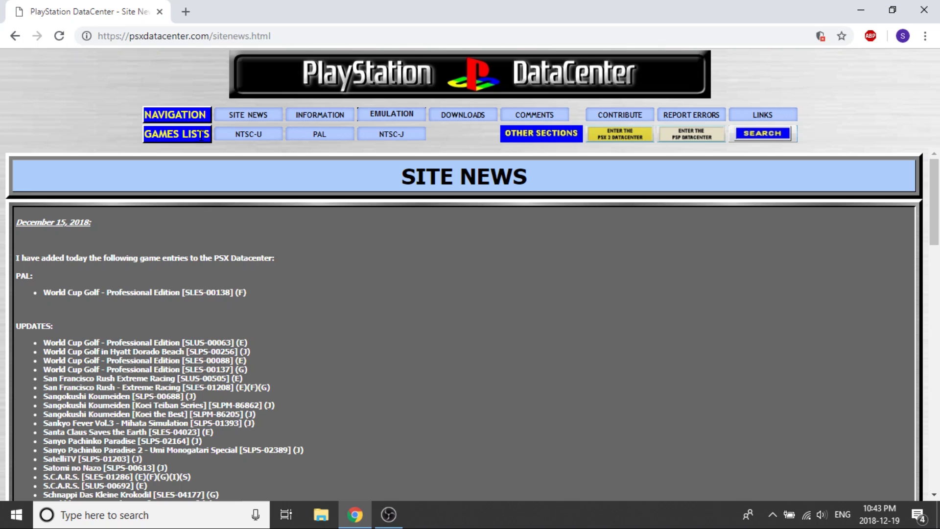
{"action": "left_click", "coordinate": [258, 141]}
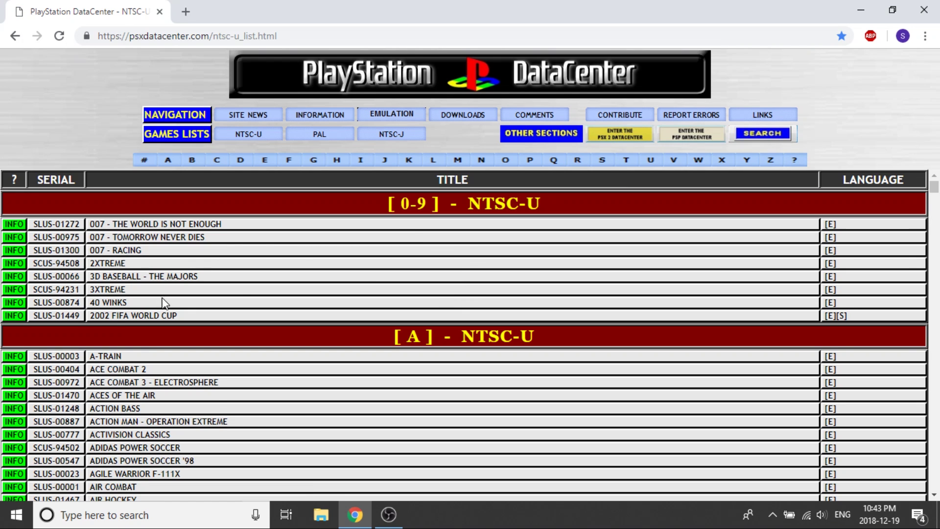
Find Gran Turismo 2 - The Real Driving Simulator among the G games and open its info page
{"action": "scroll", "coordinate": [163, 302], "scroll_direction": "down", "scroll_amount": 20}
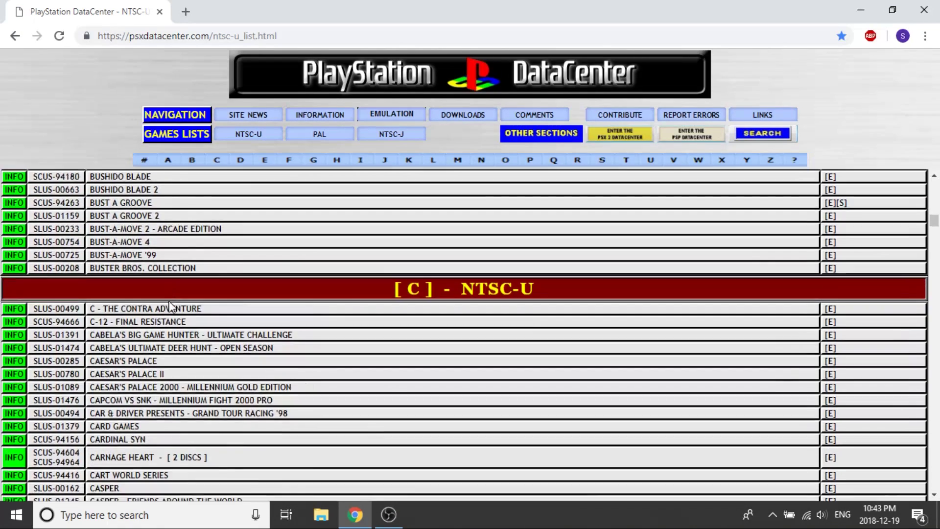
{"action": "scroll", "coordinate": [169, 306], "scroll_direction": "down", "scroll_amount": 10}
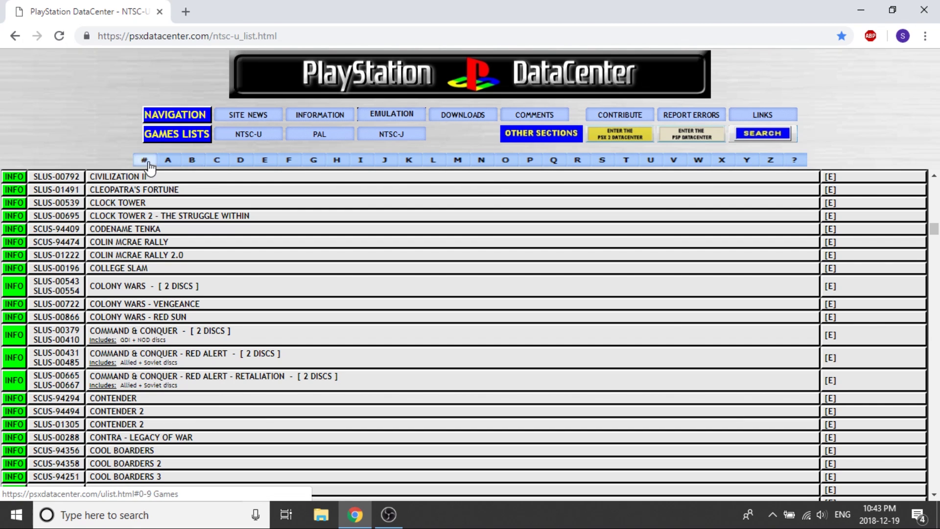
{"action": "scroll", "coordinate": [315, 244], "scroll_direction": "up", "scroll_amount": 15}
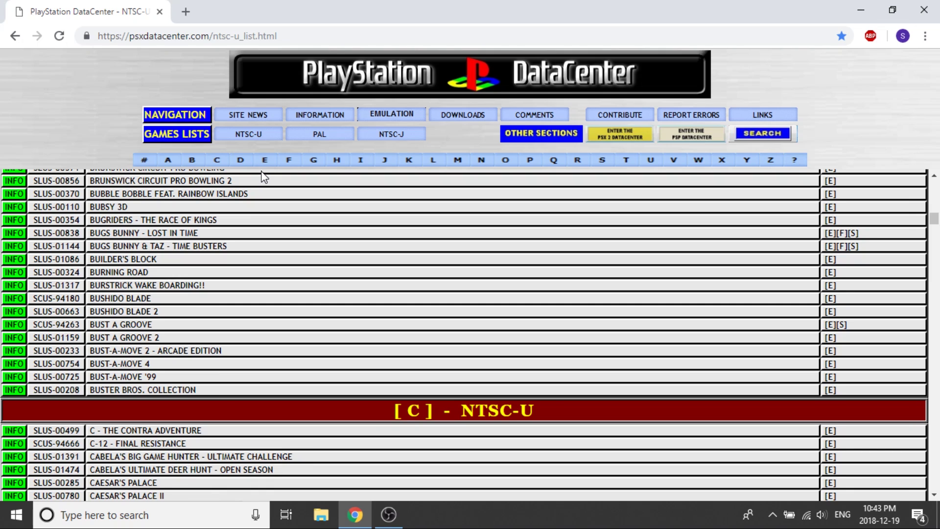
{"action": "left_click", "coordinate": [312, 162]}
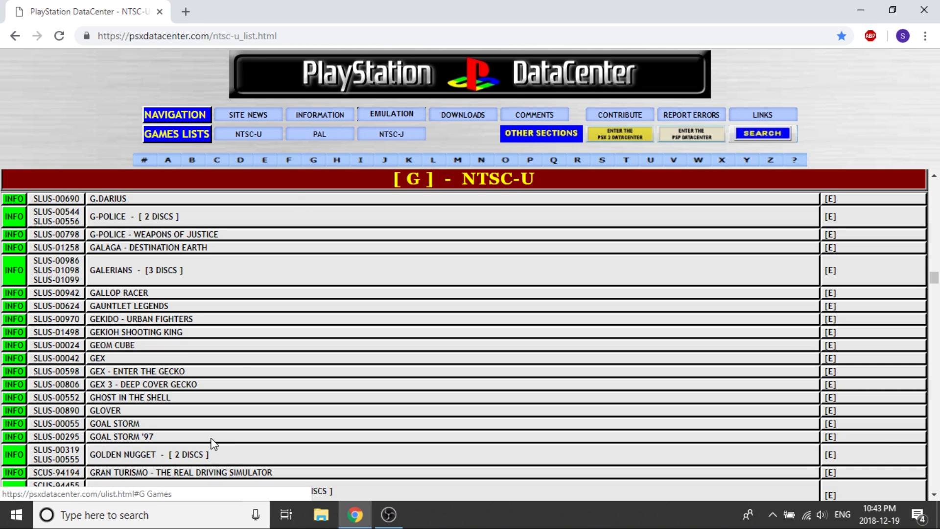
{"action": "scroll", "coordinate": [218, 438], "scroll_direction": "down", "scroll_amount": 4}
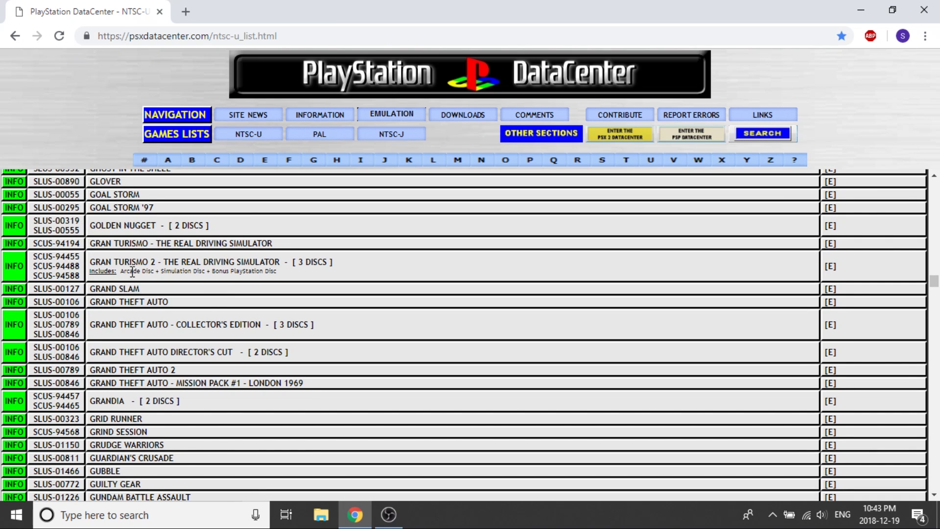
{"action": "left_click", "coordinate": [12, 270]}
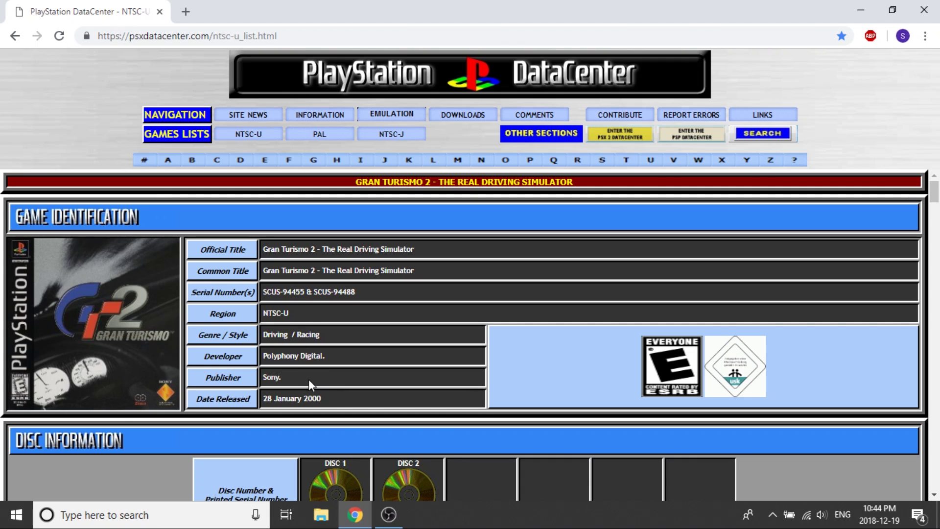
Examine the Gran Turismo 2 page from the disc information through features, screenshots and controls to the game cheats
{"action": "scroll", "coordinate": [309, 406], "scroll_direction": "down", "scroll_amount": 5}
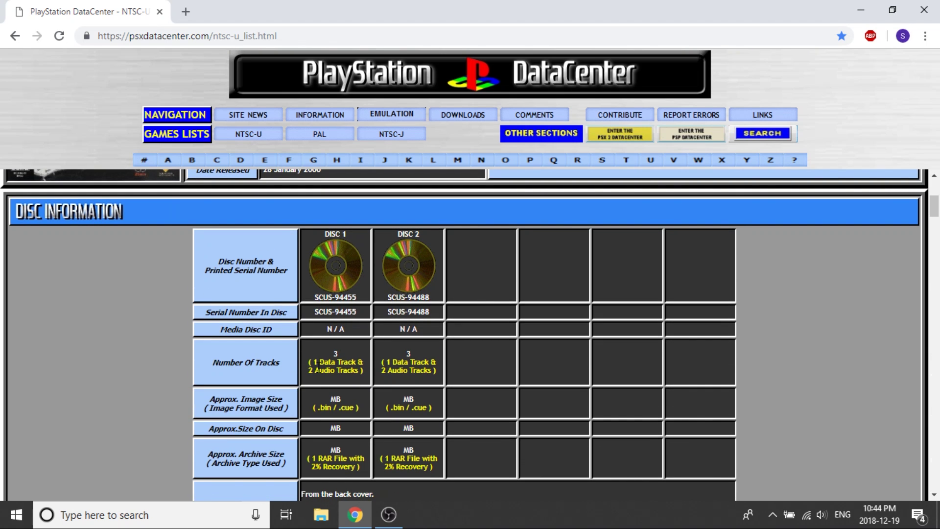
{"action": "scroll", "coordinate": [386, 392], "scroll_direction": "down", "scroll_amount": 2}
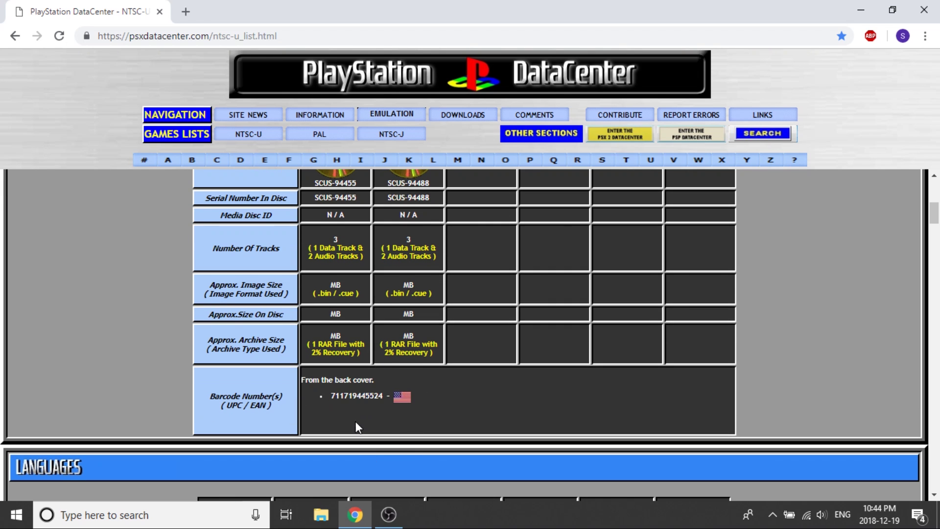
{"action": "scroll", "coordinate": [356, 422], "scroll_direction": "down", "scroll_amount": 8}
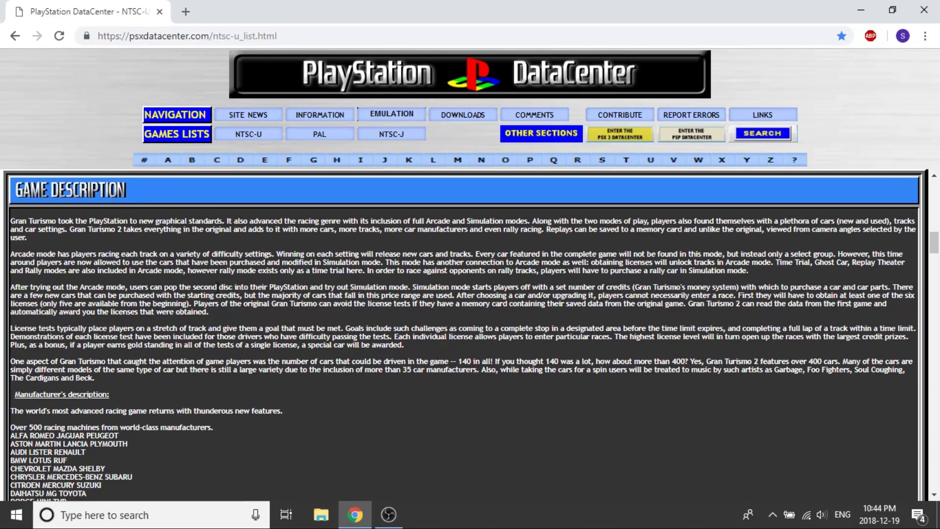
{"action": "scroll", "coordinate": [286, 418], "scroll_direction": "down", "scroll_amount": 9}
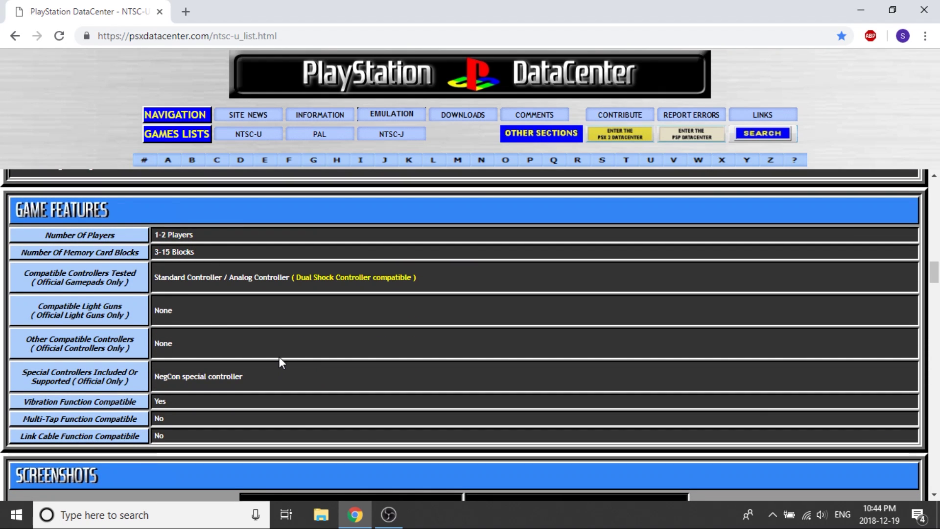
{"action": "scroll", "coordinate": [278, 357], "scroll_direction": "down", "scroll_amount": 2}
{"action": "scroll", "coordinate": [279, 358], "scroll_direction": "down", "scroll_amount": 6}
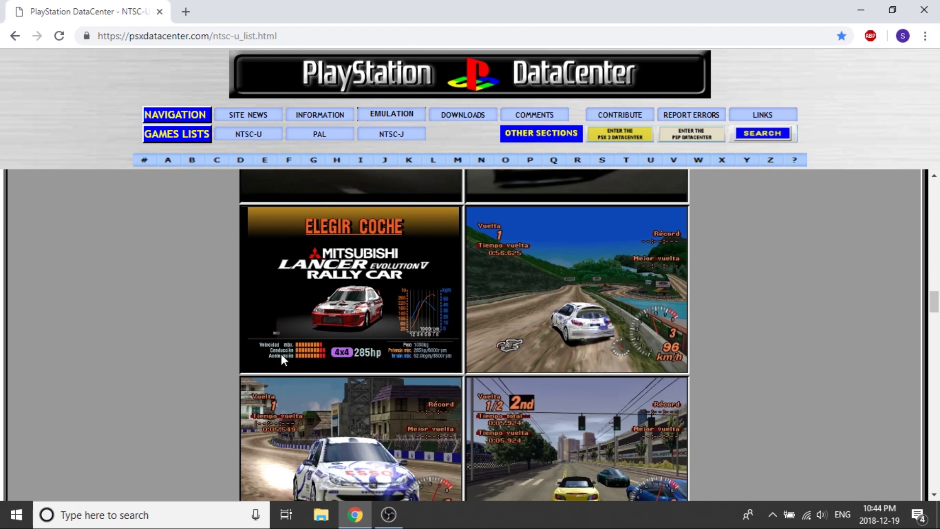
{"action": "scroll", "coordinate": [281, 354], "scroll_direction": "down", "scroll_amount": 3}
{"action": "scroll", "coordinate": [281, 354], "scroll_direction": "down", "scroll_amount": 12}
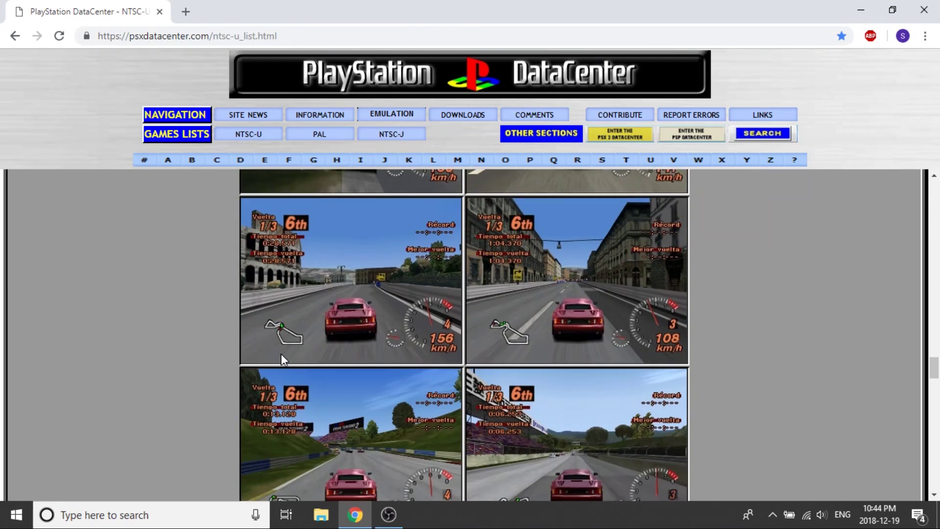
{"action": "scroll", "coordinate": [281, 353], "scroll_direction": "down", "scroll_amount": 8}
{"action": "scroll", "coordinate": [279, 338], "scroll_direction": "down", "scroll_amount": 2}
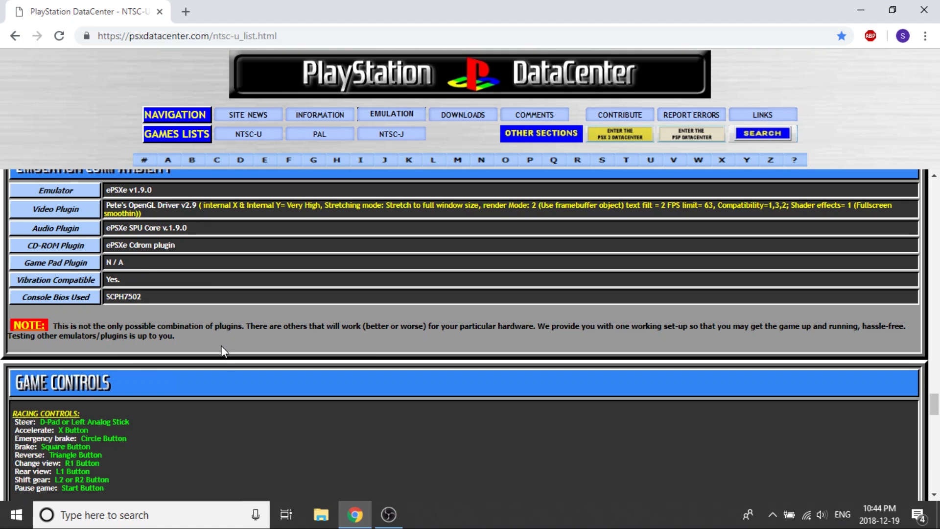
{"action": "scroll", "coordinate": [220, 346], "scroll_direction": "down", "scroll_amount": 7}
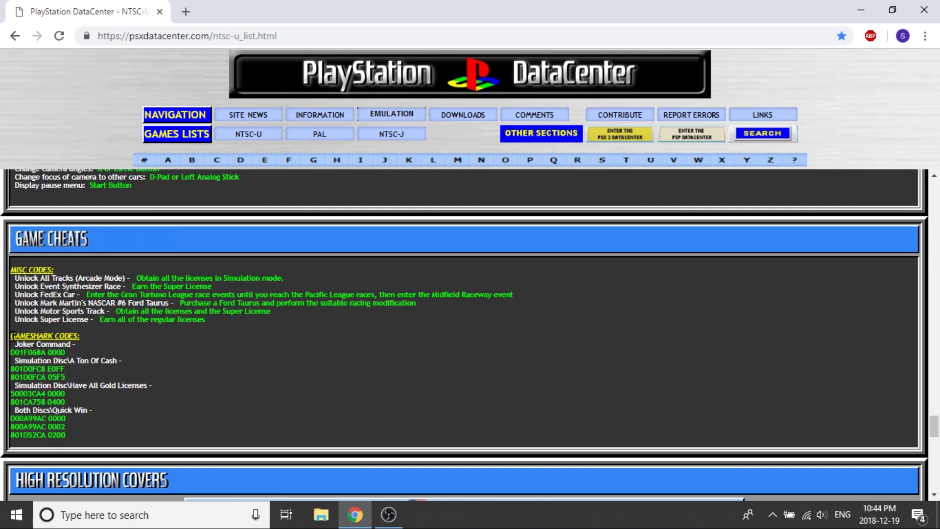
Copy the "Both Discs\Quick Win" entry with its three code lines from the GameShark codes
{"action": "left_click_drag", "start_coordinate": [12, 336], "coordinate": [111, 424]}
{"action": "left_click", "coordinate": [112, 425]}
{"action": "left_click_drag", "start_coordinate": [81, 433], "coordinate": [9, 416]}
{"action": "key", "text": "ctrl+c"}
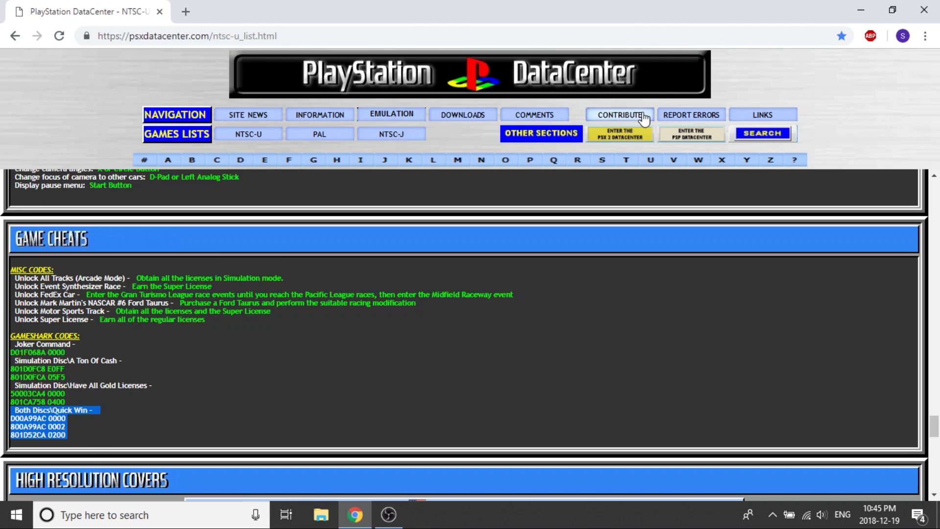
Minimize the browser and create a new text document named "gran turismo 2" on the desktop
{"action": "left_click", "coordinate": [861, 13]}
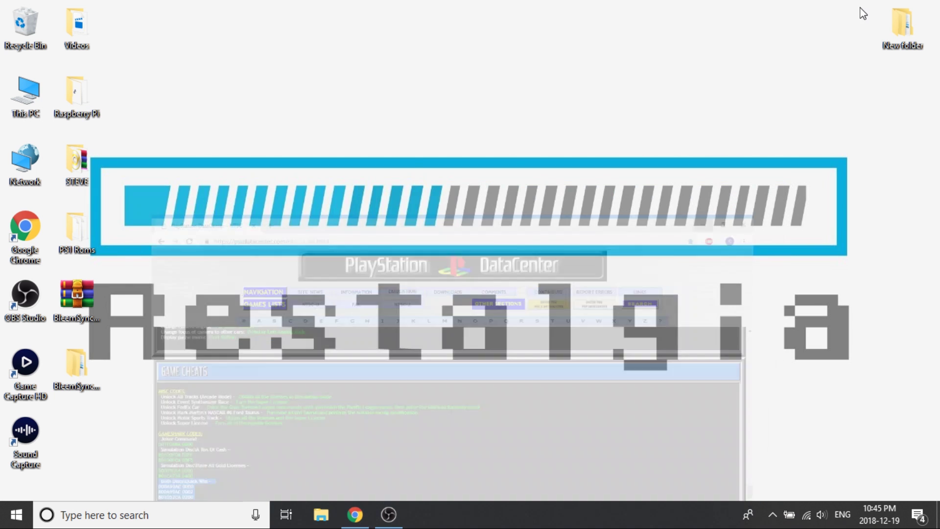
{"action": "right_click", "coordinate": [420, 265]}
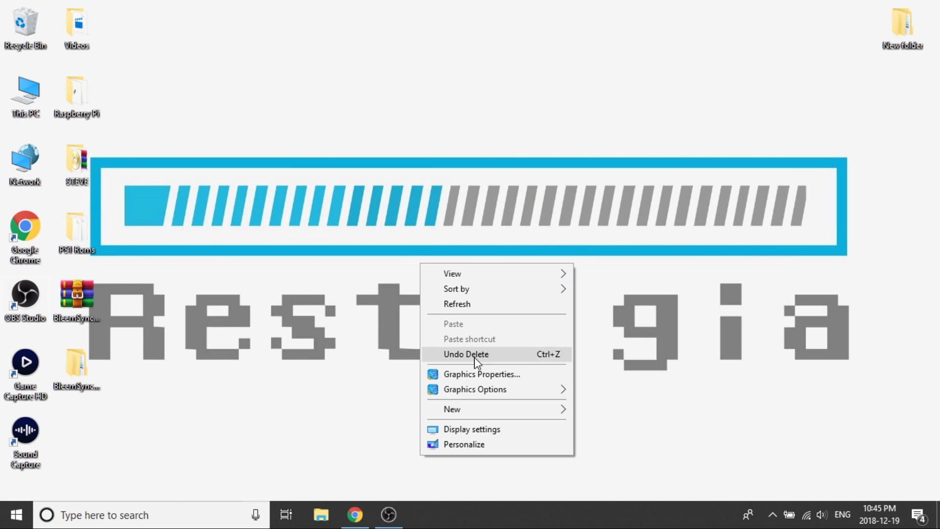
{"action": "mouse_move", "coordinate": [466, 417]}
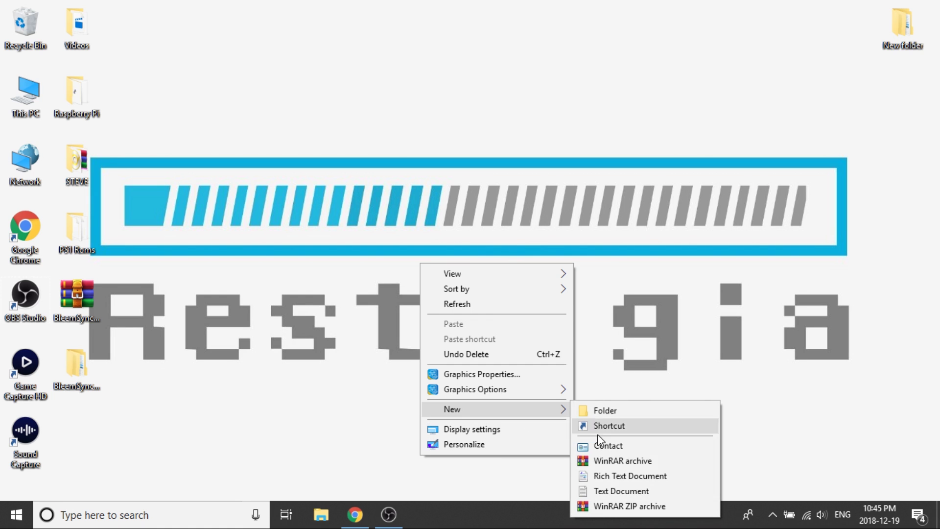
{"action": "left_click", "coordinate": [604, 491]}
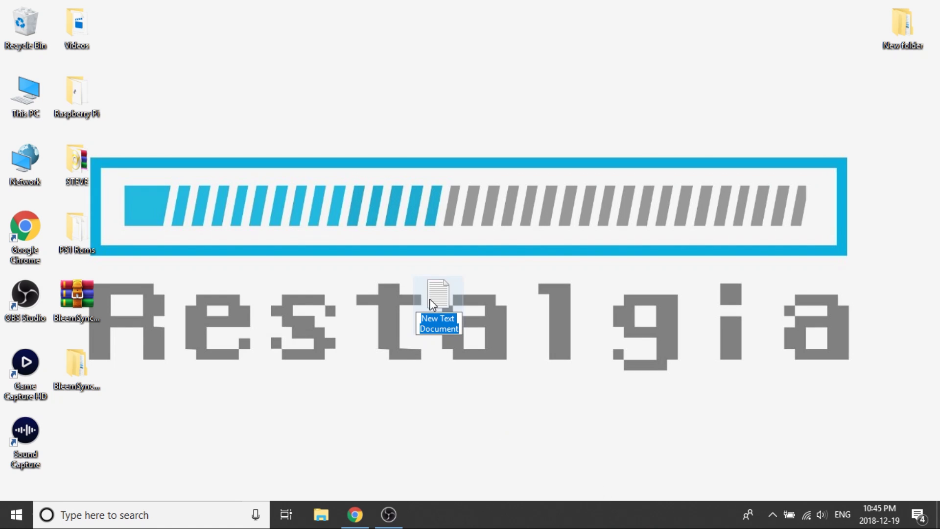
{"action": "type", "text": "gran"}
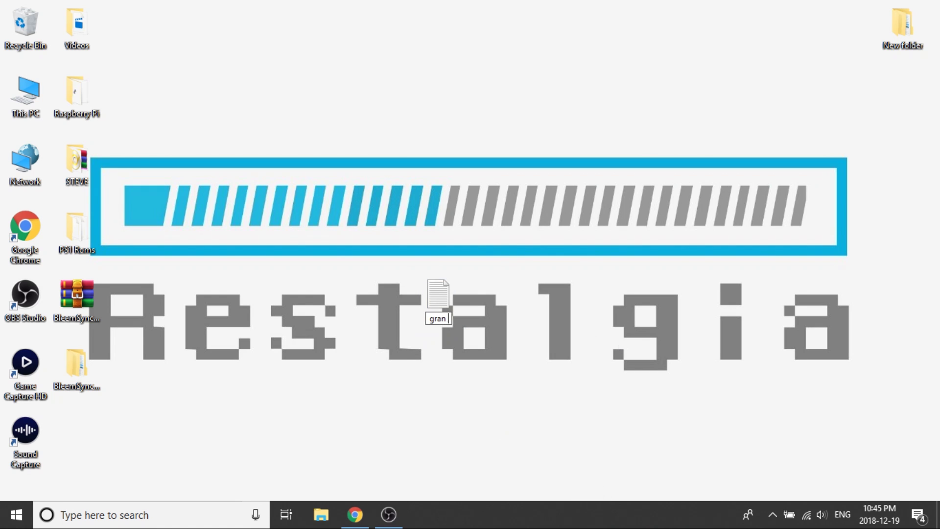
{"action": "type", "text": " turismo 2"}
{"action": "key", "text": "Return"}
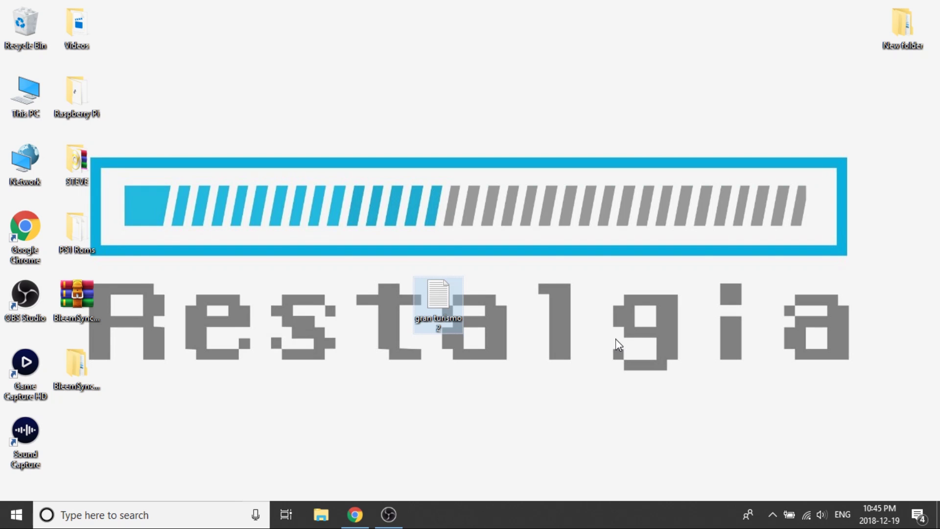
Open the gran turismo 2 text document in Notepad and paste the copied Quick Win cheat into it
{"action": "double_click", "coordinate": [445, 297]}
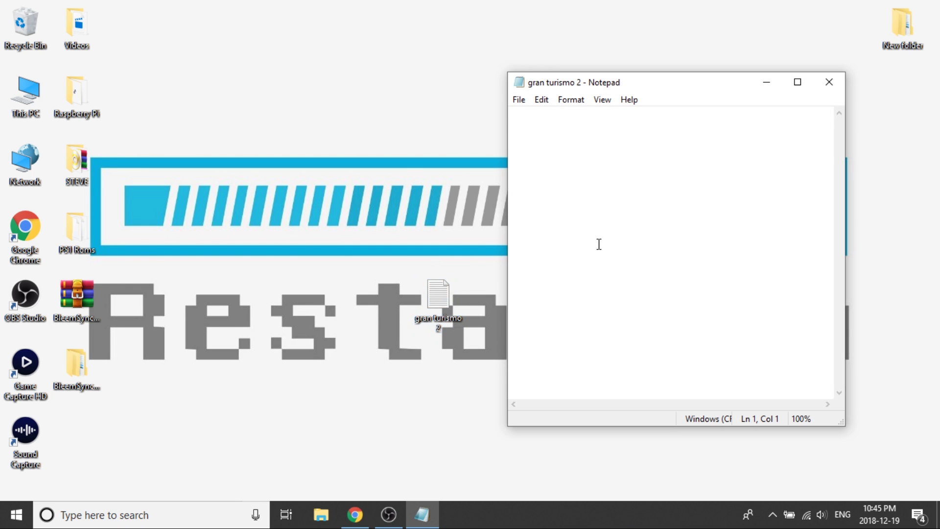
{"action": "key", "text": "ctrl+v"}
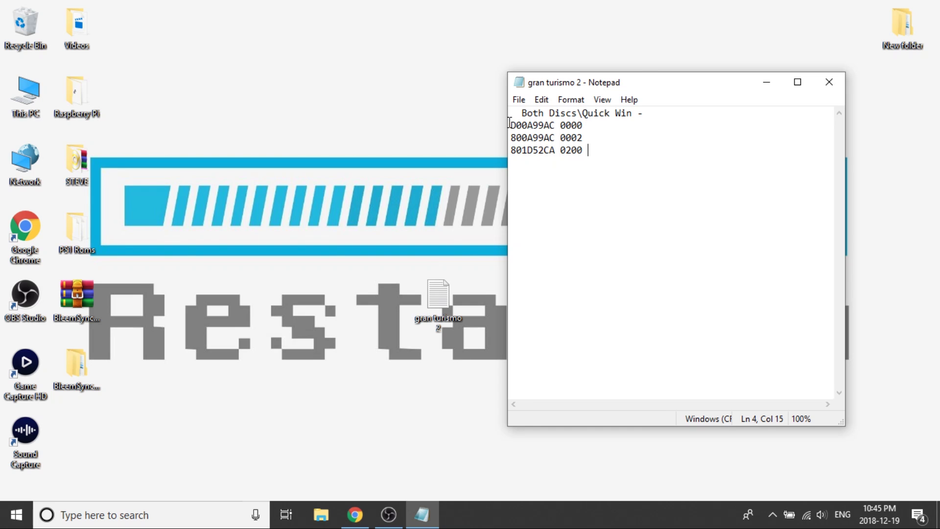
{"action": "left_click_drag", "start_coordinate": [508, 123], "coordinate": [563, 126]}
{"action": "double_click", "coordinate": [567, 126]}
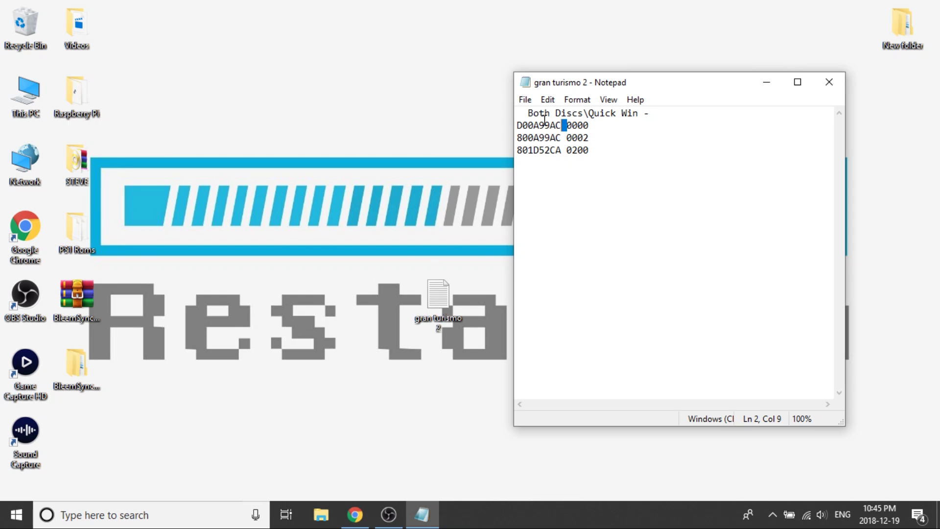
Trim the cheat's title line to "Quick Win", removing the leading spaces, "Both Discs\" and the trailing dash
{"action": "left_click", "coordinate": [527, 114]}
{"action": "left_click_drag", "start_coordinate": [587, 113], "coordinate": [527, 113]}
{"action": "key", "text": "BackSpace"}
{"action": "key", "text": "BackSpace"}
{"action": "key", "text": "BackSpace"}
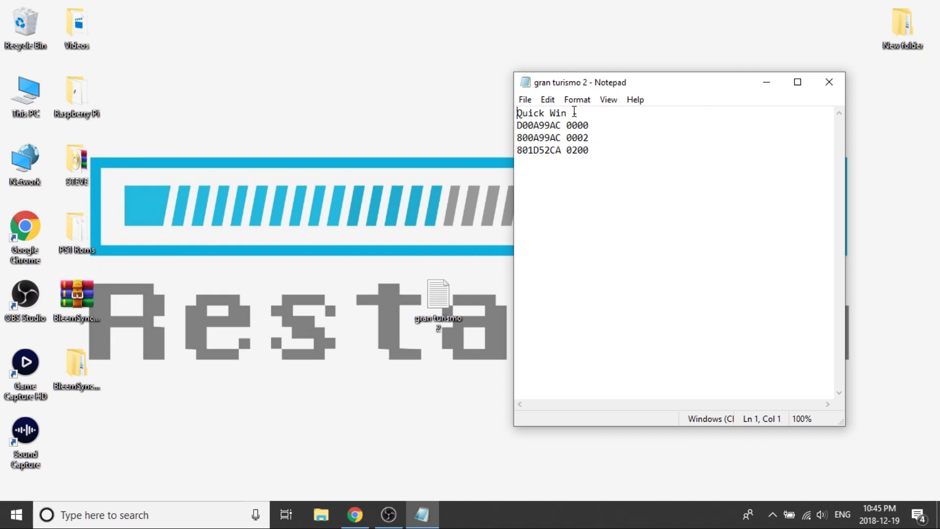
{"action": "left_click_drag", "start_coordinate": [567, 113], "coordinate": [592, 113]}
{"action": "key", "text": "BackSpace"}
Format the cheat title as [*Quick Win] and start a new line below its last code
{"action": "left_click", "coordinate": [516, 113]}
{"action": "type", "text": "[*"}
{"action": "key", "text": "Right"}
{"action": "key", "text": "Right"}
{"action": "key", "text": "Right"}
{"action": "key", "text": "Right"}
{"action": "key", "text": "Right"}
{"action": "type", "text": "]"}
{"action": "key", "text": "Return"}
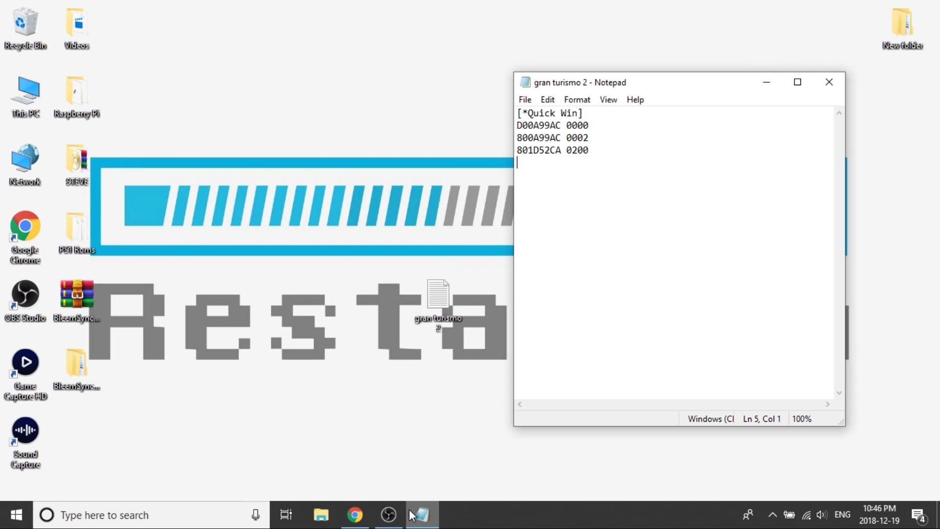
Copy the Joker Command cheat with its code from the web page and paste it below the Quick Win codes in Notepad
{"action": "left_click", "coordinate": [354, 514]}
{"action": "left_click_drag", "start_coordinate": [71, 352], "coordinate": [11, 346]}
{"action": "key", "text": "ctrl+c"}
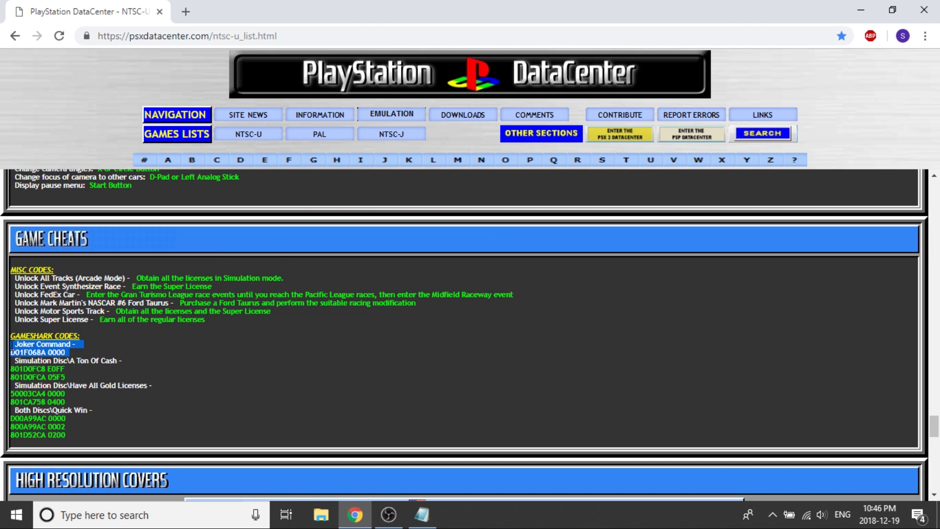
{"action": "left_click", "coordinate": [422, 514]}
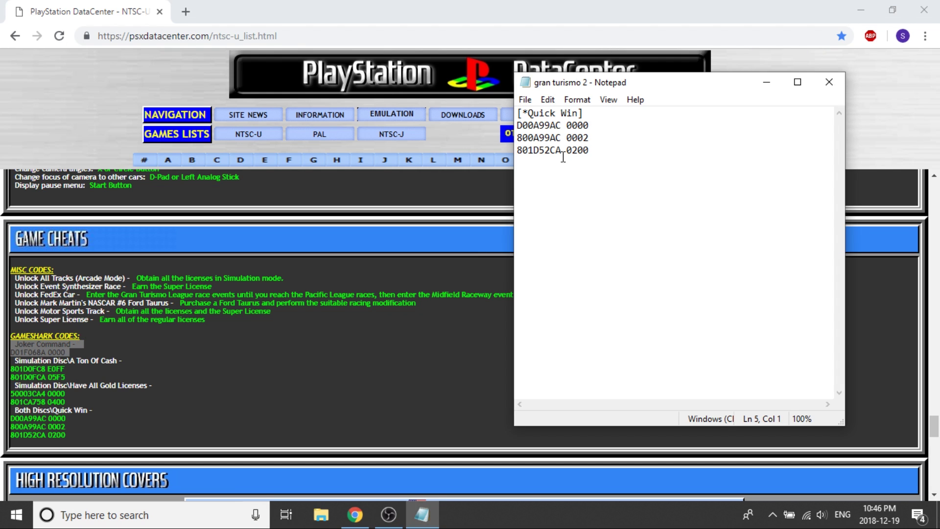
{"action": "key", "text": "ctrl+v"}
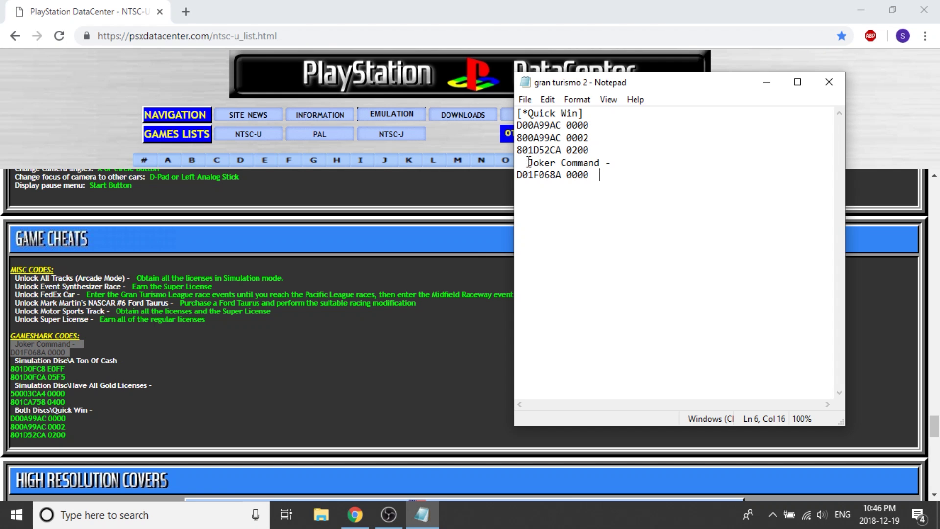
Format the second cheat's title as [*Joker Command], removing the leading spaces and the trailing dash
{"action": "left_click_drag", "start_coordinate": [528, 163], "coordinate": [519, 165]}
{"action": "type", "text": "["}
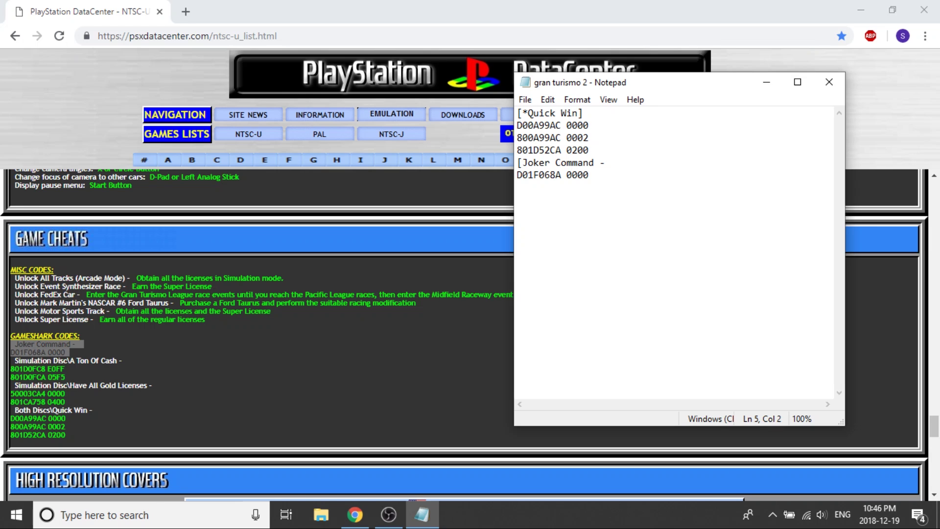
{"action": "type", "text": "*"}
{"action": "left_click", "coordinate": [545, 163]}
{"action": "type", "text": "]"}
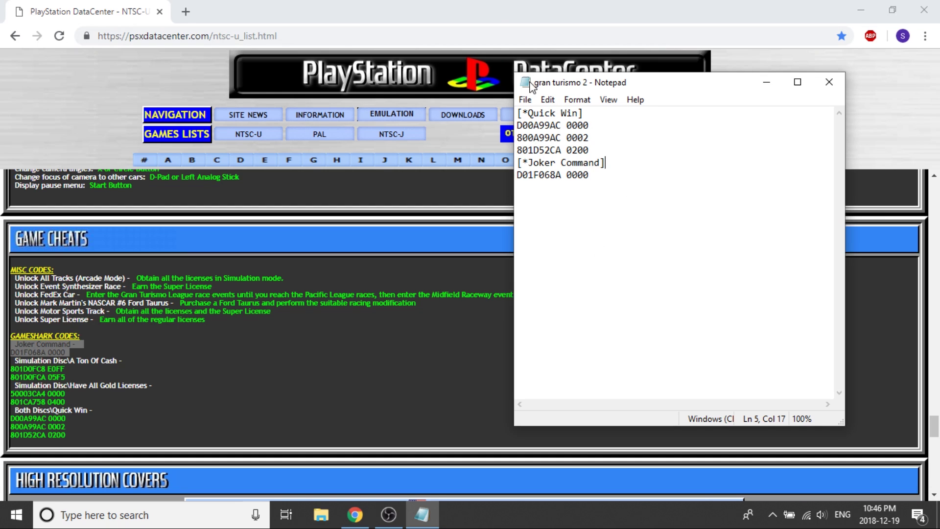
Start saving the cheat file under a new location and choose the SONY (G:) drive as the destination
{"action": "left_click", "coordinate": [529, 101]}
{"action": "left_click", "coordinate": [553, 145]}
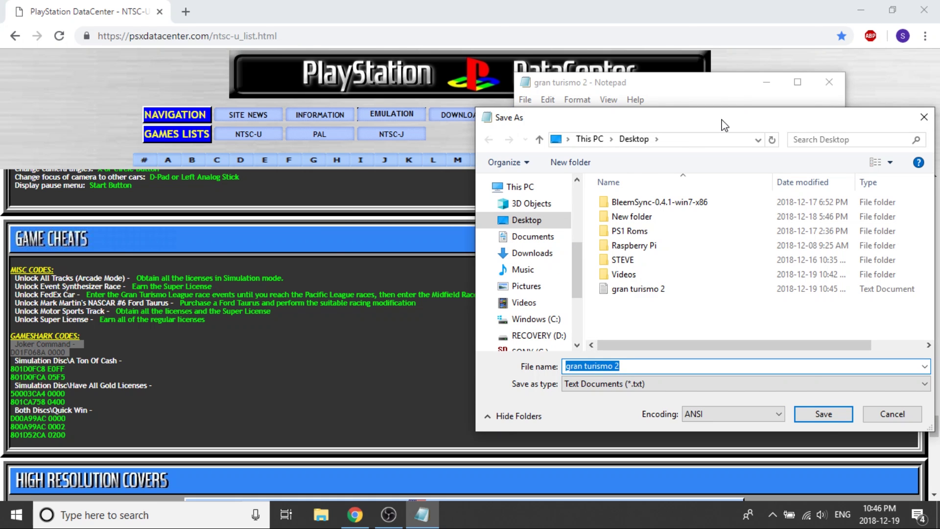
{"action": "left_click_drag", "start_coordinate": [677, 96], "coordinate": [661, 92]}
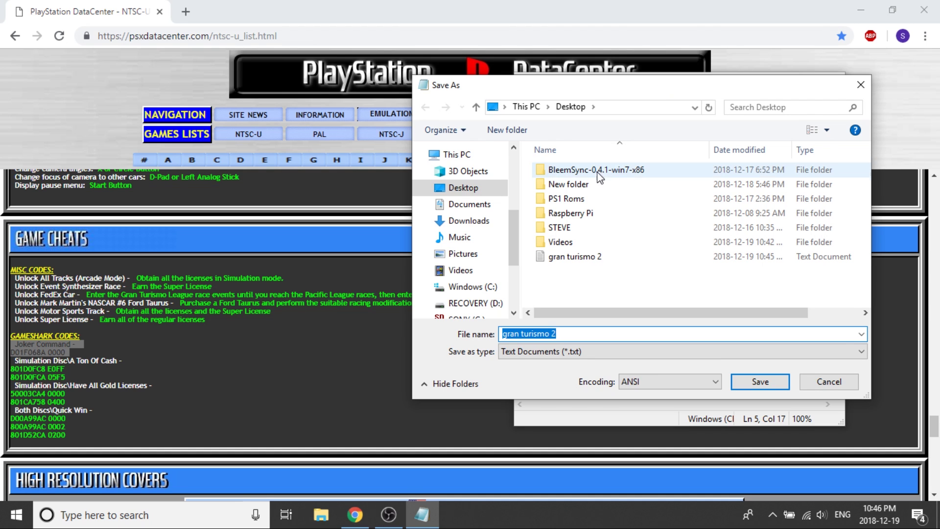
{"action": "scroll", "coordinate": [485, 250], "scroll_direction": "down", "scroll_amount": 2}
{"action": "left_click", "coordinate": [456, 283]}
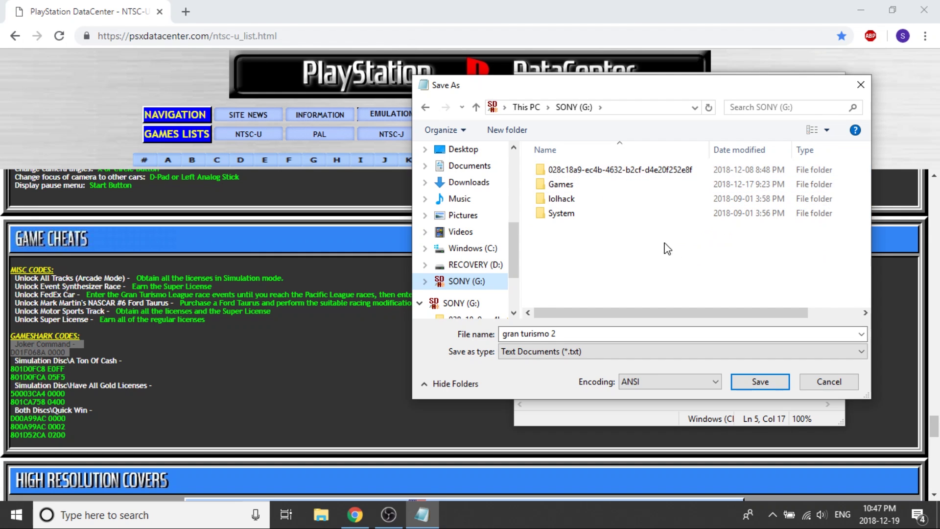
Create a folder named "Cheat Codes" on the SONY (G:) drive and open it as the save location
{"action": "right_click", "coordinate": [617, 258]}
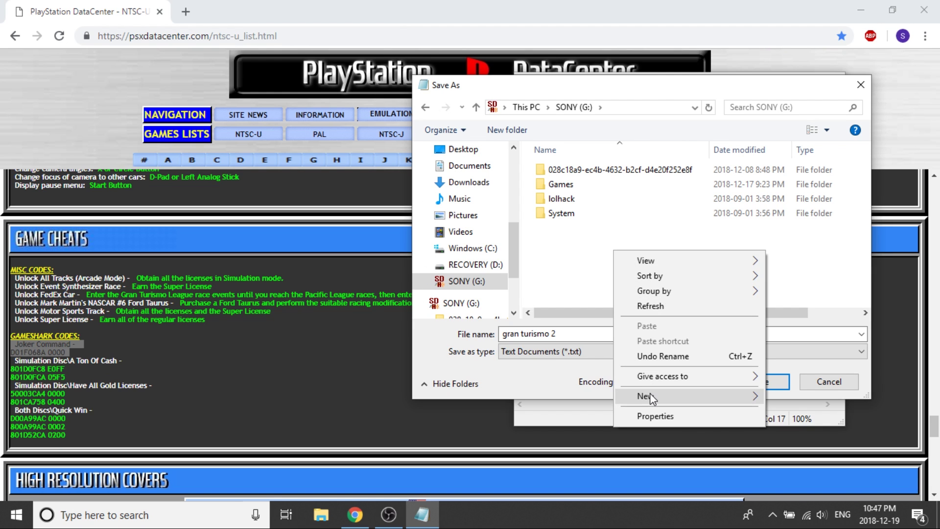
{"action": "mouse_move", "coordinate": [650, 396]}
{"action": "left_click", "coordinate": [794, 392]}
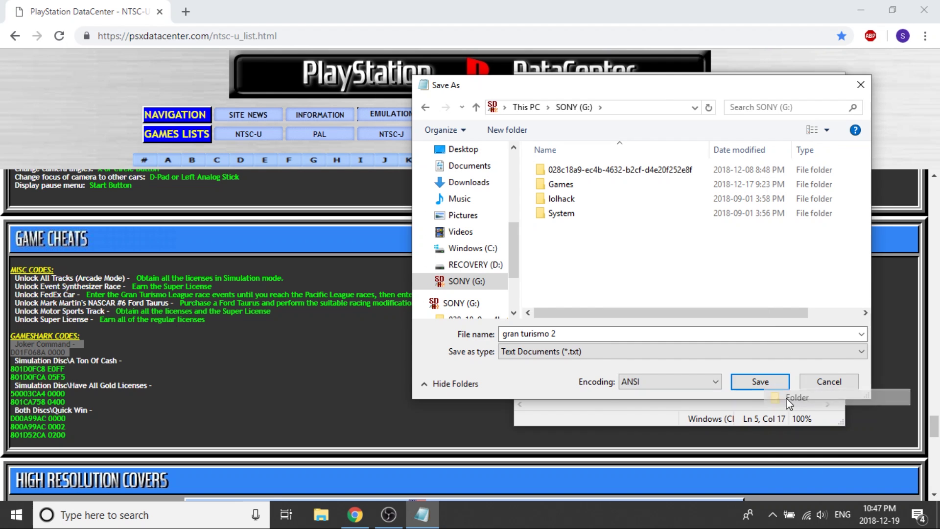
{"action": "type", "text": "Cheat"}
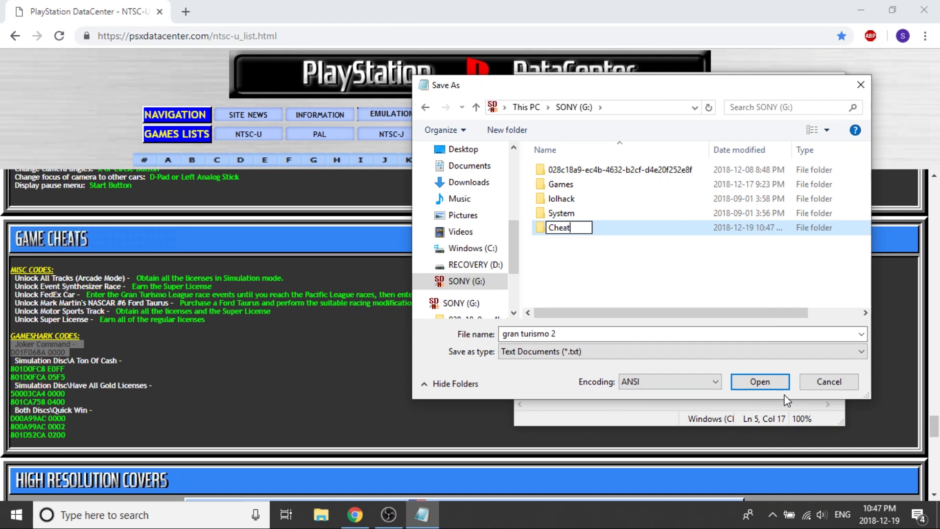
{"action": "type", "text": " Codes"}
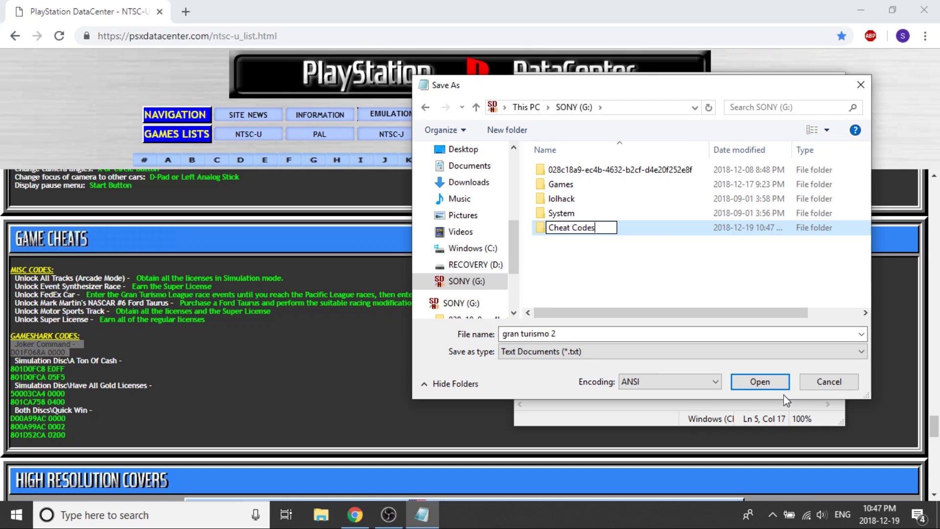
{"action": "key", "text": "Return"}
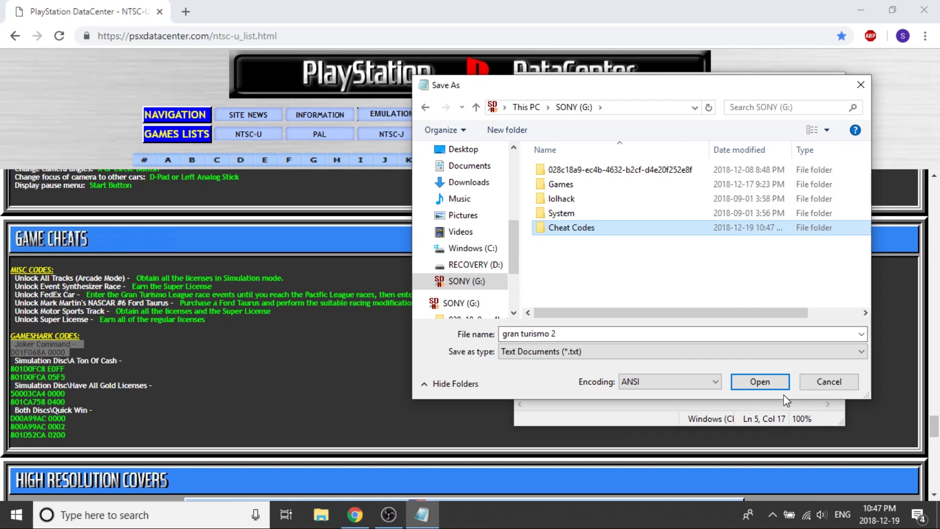
{"action": "double_click", "coordinate": [717, 228]}
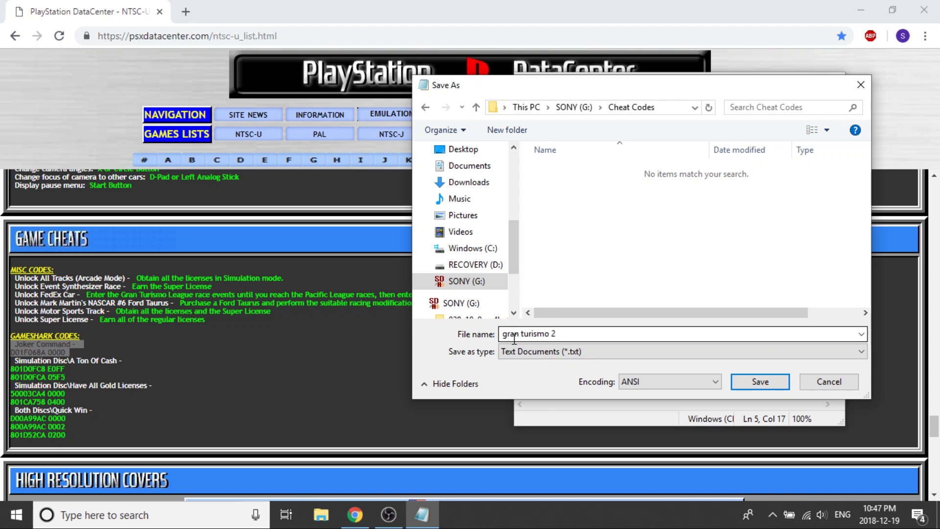
Save the cheat file as "gran turismo 2.cht" with the file type set to All Files
{"action": "left_click", "coordinate": [532, 354]}
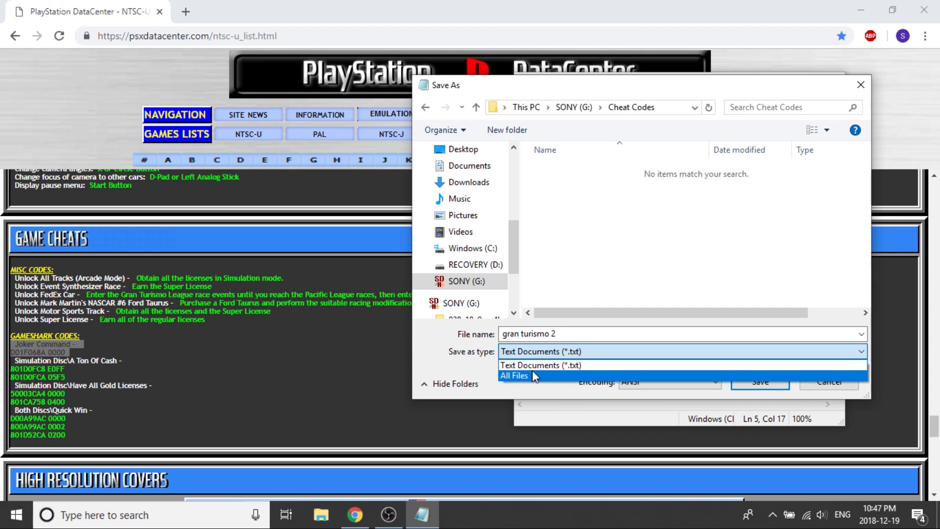
{"action": "left_click", "coordinate": [533, 371]}
{"action": "left_click", "coordinate": [573, 336]}
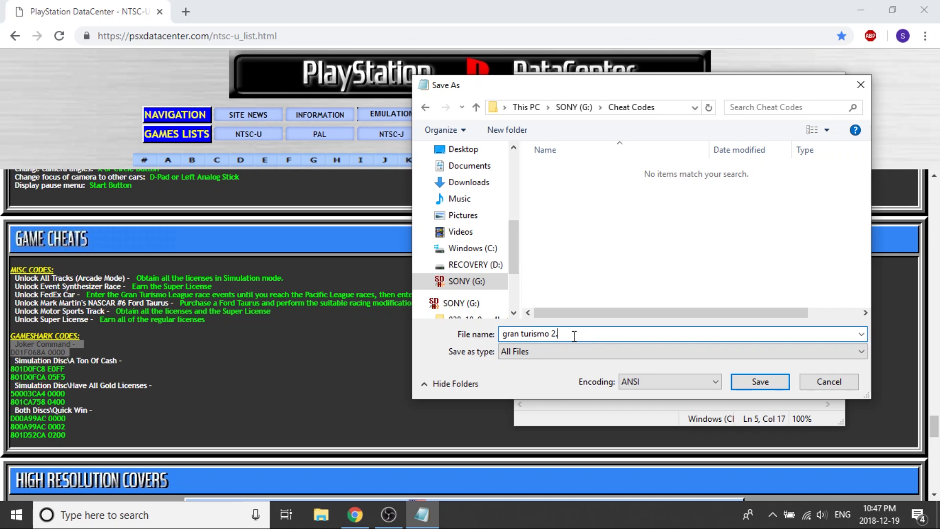
{"action": "type", "text": "cht"}
{"action": "key", "text": "Return"}
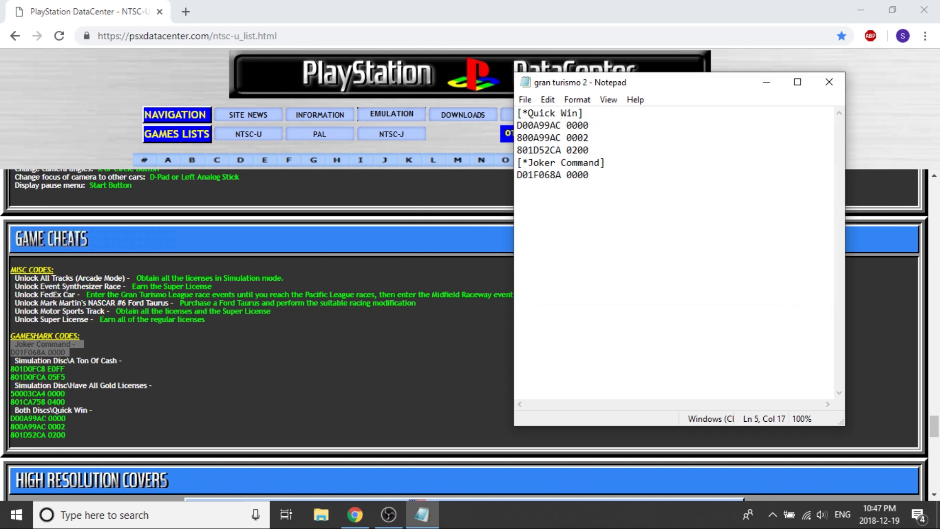
Close Notepad, minimize the browser, and open the Cheat Codes folder on the SONY (G:) drive in File Explorer
{"action": "left_click", "coordinate": [831, 94]}
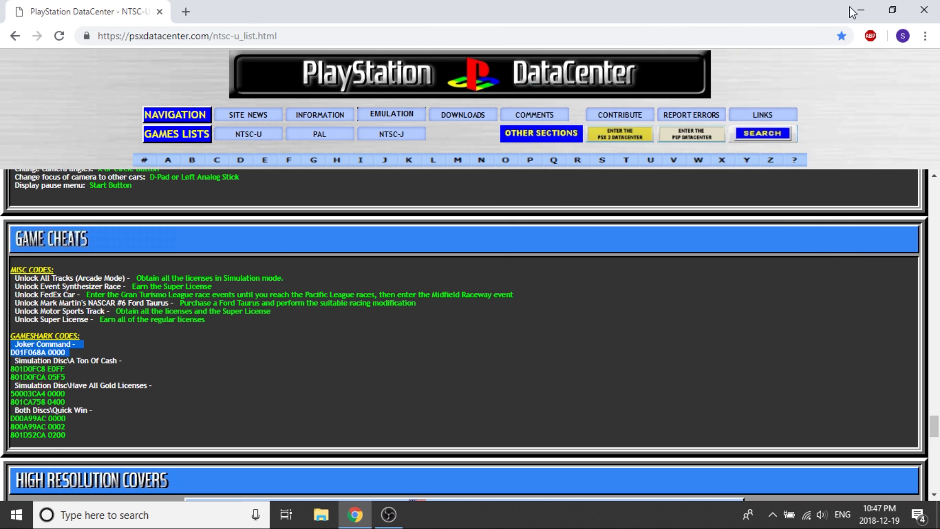
{"action": "left_click", "coordinate": [863, 12]}
{"action": "double_click", "coordinate": [22, 104]}
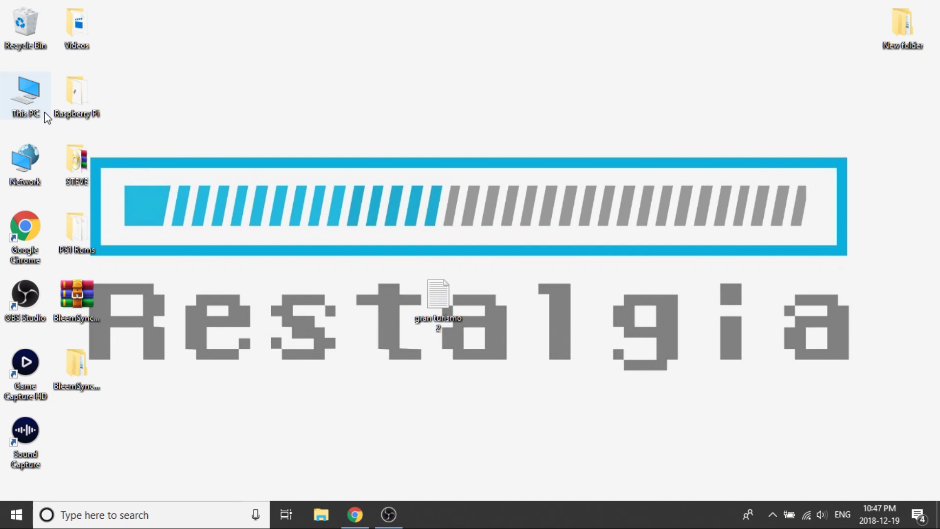
{"action": "scroll", "coordinate": [443, 342], "scroll_direction": "down", "scroll_amount": 1}
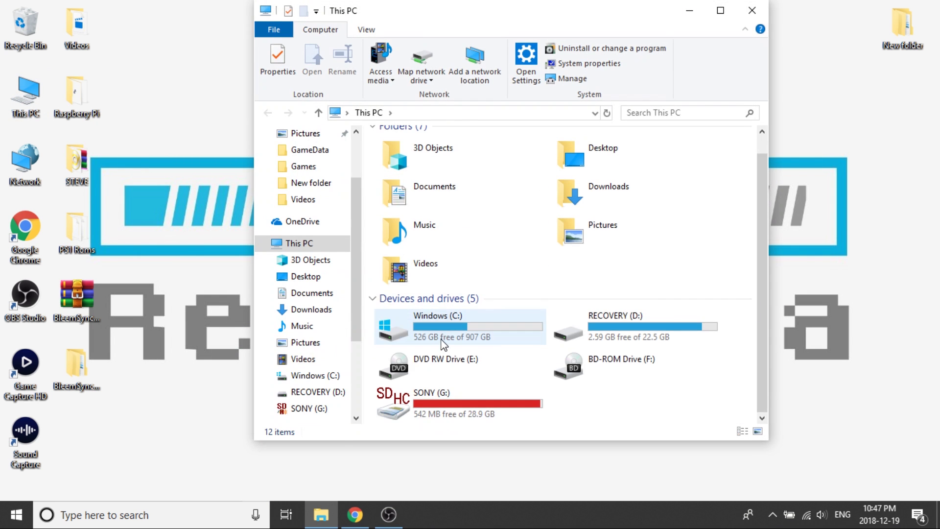
{"action": "double_click", "coordinate": [439, 421]}
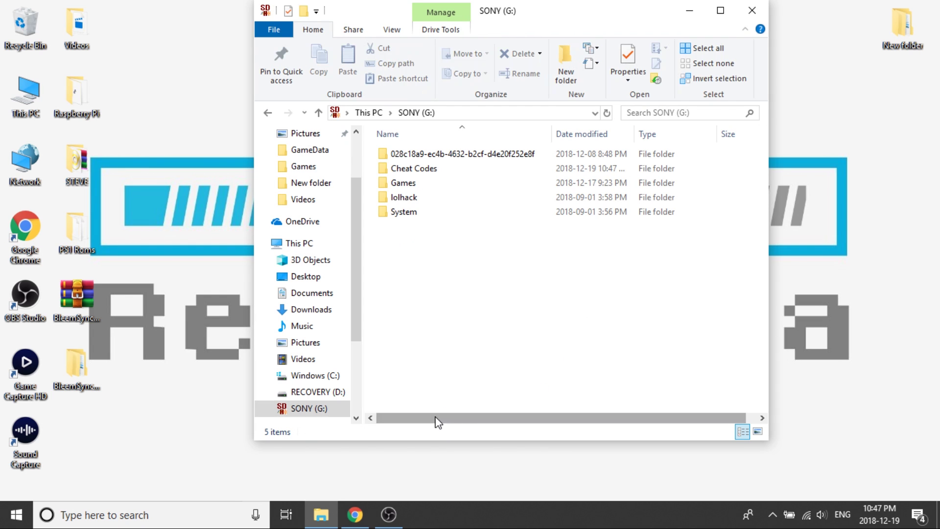
{"action": "double_click", "coordinate": [466, 175]}
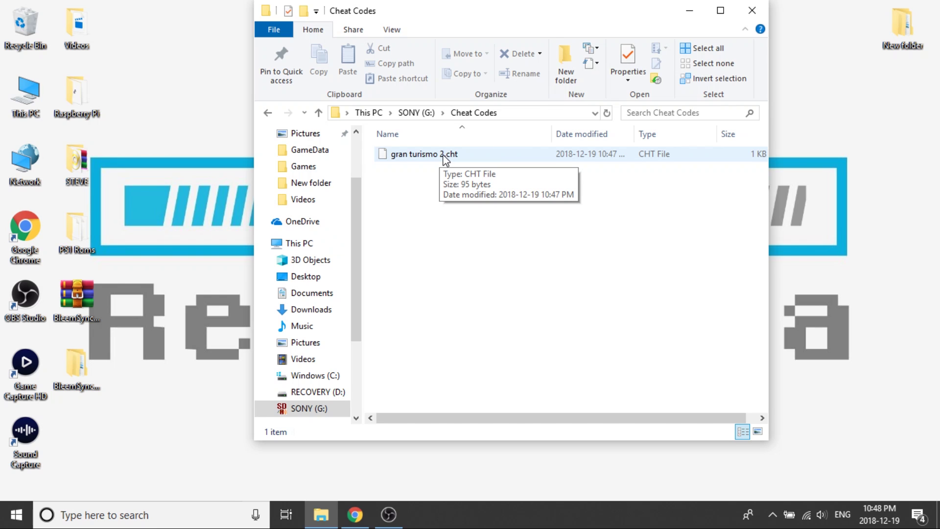
{"action": "left_click", "coordinate": [438, 159]}
{"action": "right_click", "coordinate": [439, 159]}
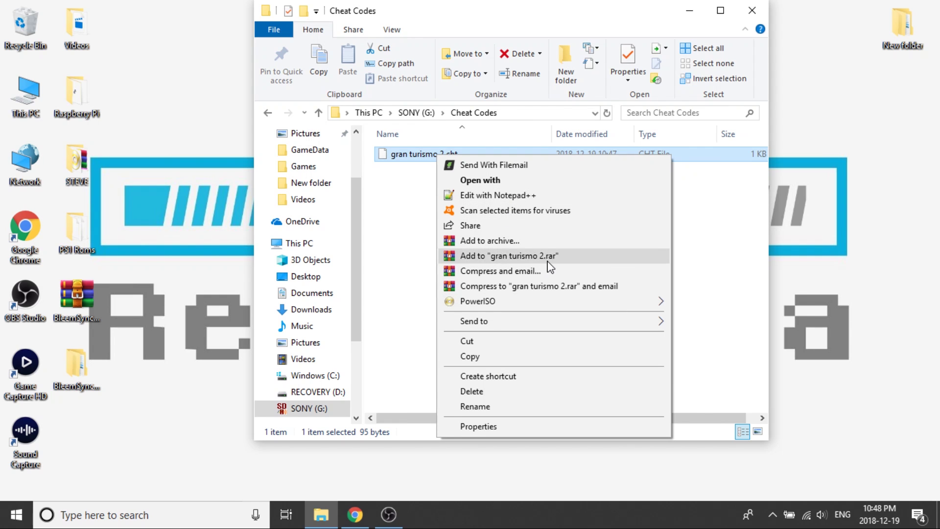
{"action": "left_click", "coordinate": [600, 195]}
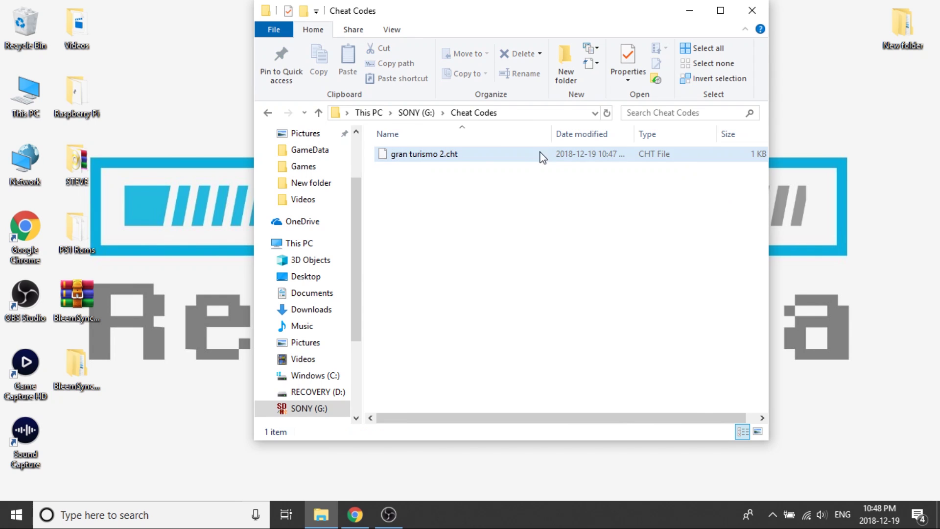
{"action": "left_click", "coordinate": [485, 155]}
{"action": "key", "text": "Return"}
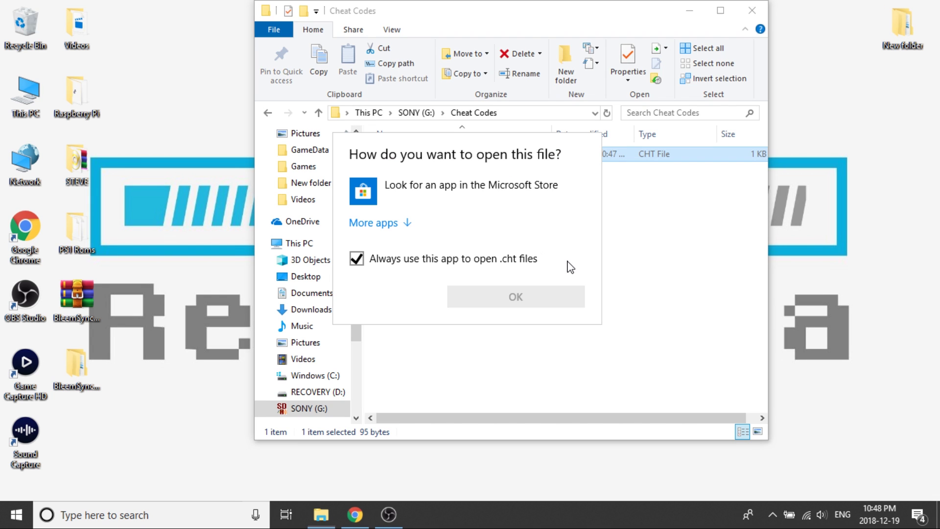
{"action": "key", "text": "Escape"}
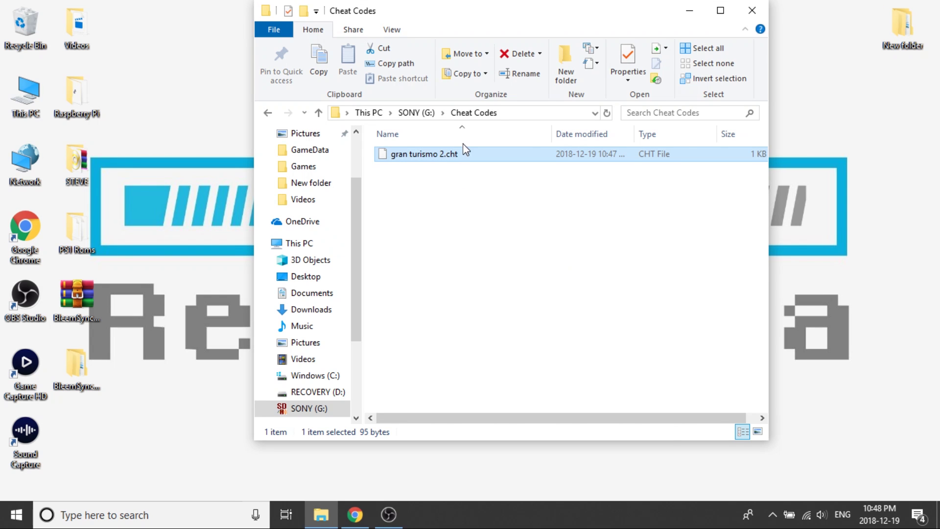
Open gran turismo 2.cht in Notepad++ to check its codes, and close both the editor and the folder window
{"action": "right_click", "coordinate": [439, 159]}
{"action": "left_click", "coordinate": [485, 198]}
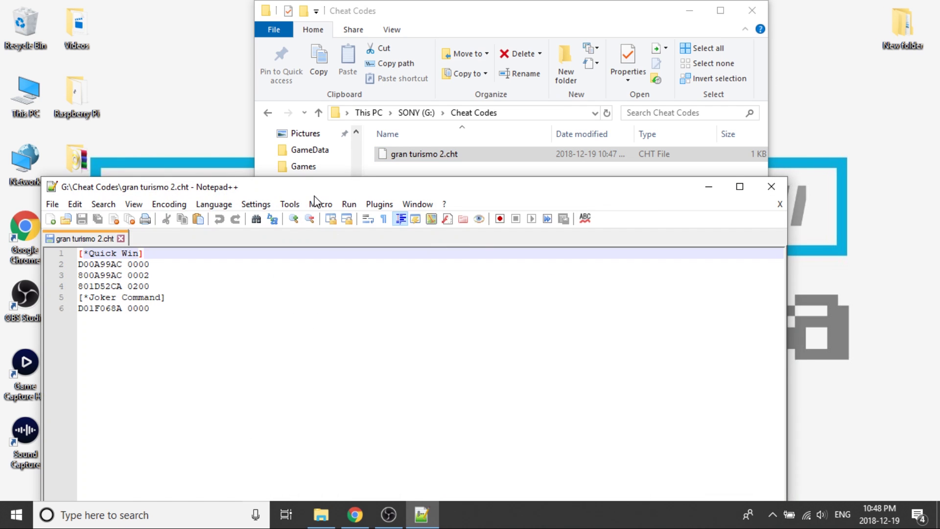
{"action": "left_click_drag", "start_coordinate": [326, 189], "coordinate": [334, 118]}
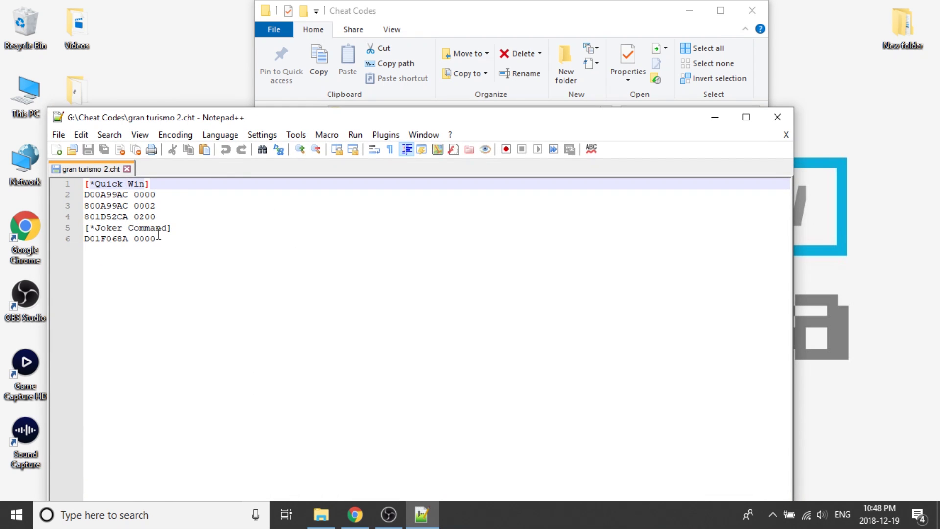
{"action": "left_click", "coordinate": [777, 117]}
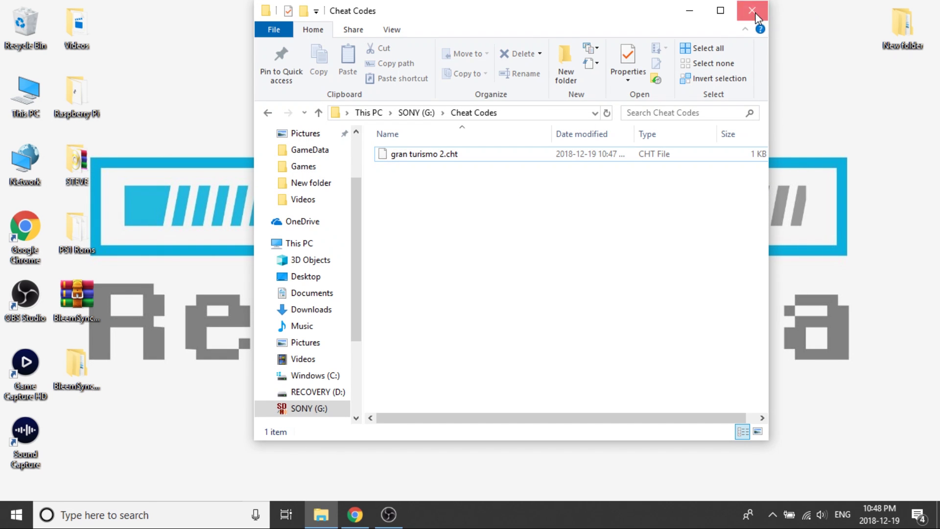
{"action": "left_click", "coordinate": [752, 11]}
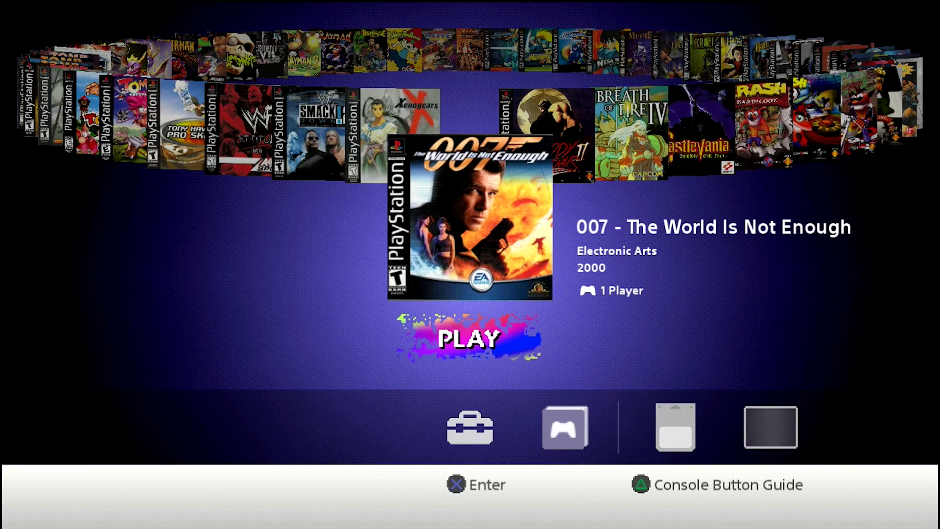
Switch to the PlayStation Classic, select Gran Turismo 2 in the game carousel, and launch it
{"action": "key", "text": "Right"}
{"action": "key", "text": "Right"}
{"action": "key", "text": "Right"}
{"action": "key", "text": "Right"}
{"action": "key", "text": "Right"}
{"action": "key", "text": "Right"}
{"action": "key", "text": "Right"}
{"action": "key", "text": "Right"}
{"action": "key", "text": "Right"}
{"action": "key", "text": "Right"}
{"action": "key", "text": "Right"}
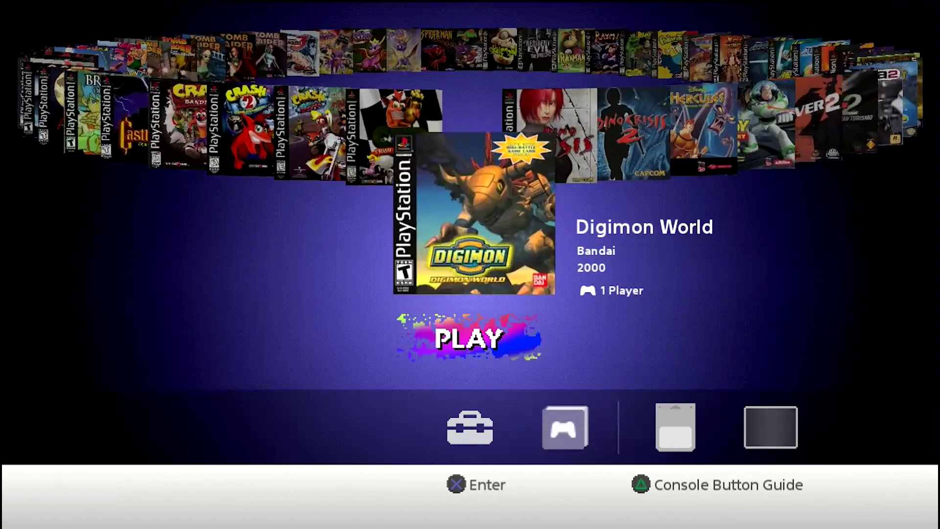
{"action": "key", "text": "Right"}
{"action": "key", "text": "Right"}
{"action": "key", "text": "Right"}
{"action": "key", "text": "Right"}
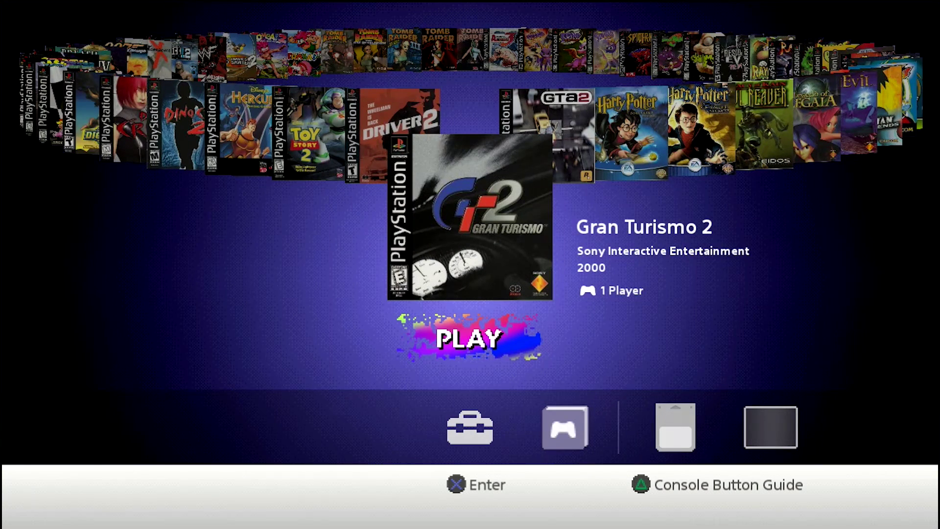
{"action": "key", "text": "Return"}
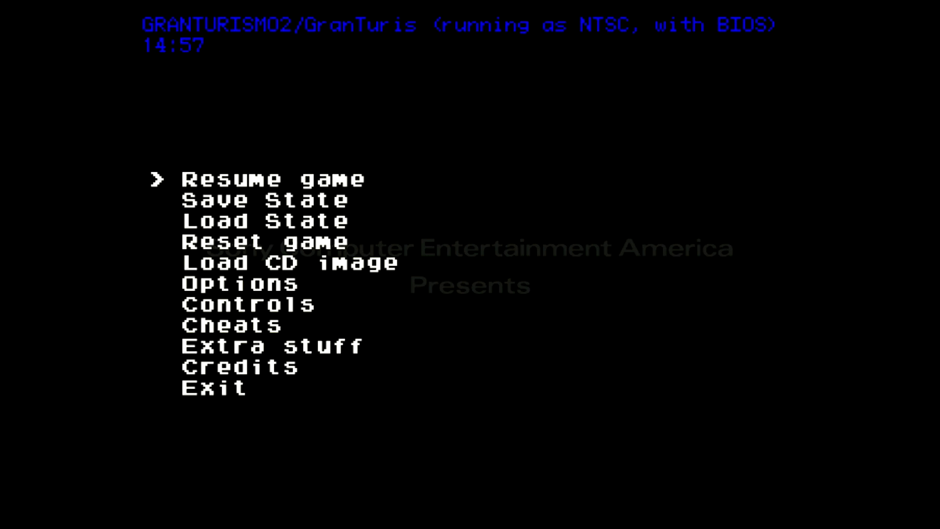
Open the Extra stuff options of the PCSX emulator for the running game
{"action": "key", "text": "Down"}
{"action": "key", "text": "Down"}
{"action": "key", "text": "Down"}
{"action": "key", "text": "Down"}
{"action": "key", "text": "Down"}
{"action": "key", "text": "Down"}
{"action": "key", "text": "Down"}
{"action": "key", "text": "Down"}
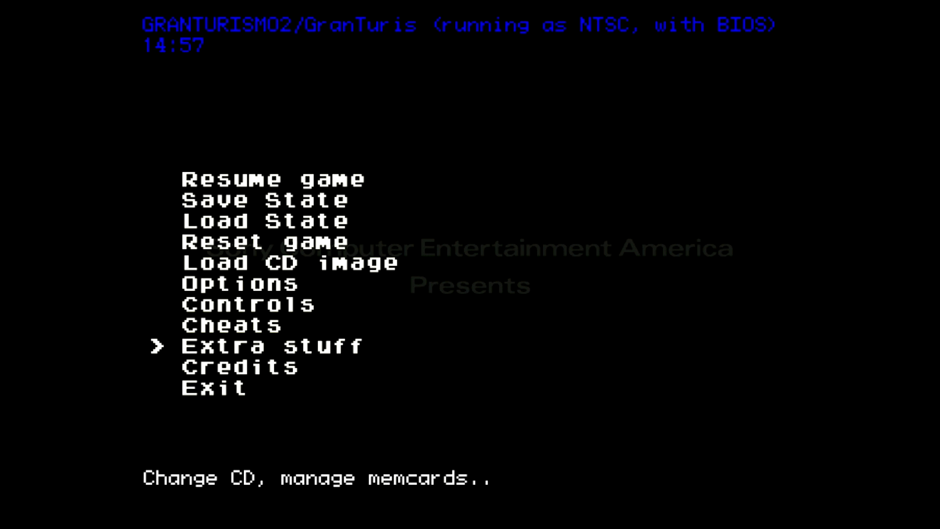
{"action": "key", "text": "Return"}
Load the PCSX cheats for Gran Turismo 2 and return to the game
{"action": "key", "text": "Down"}
{"action": "key", "text": "Down"}
{"action": "key", "text": "Down"}
{"action": "key", "text": "Down"}
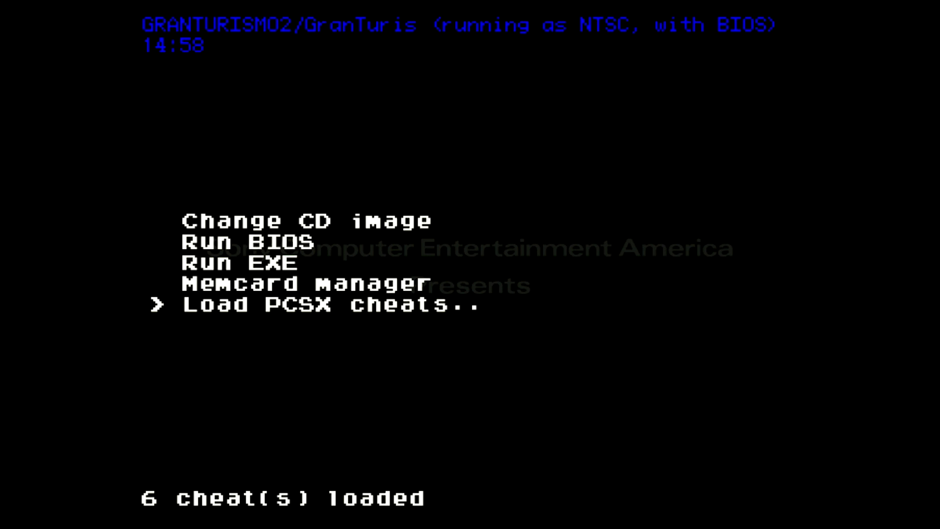
{"action": "key", "text": "Escape"}
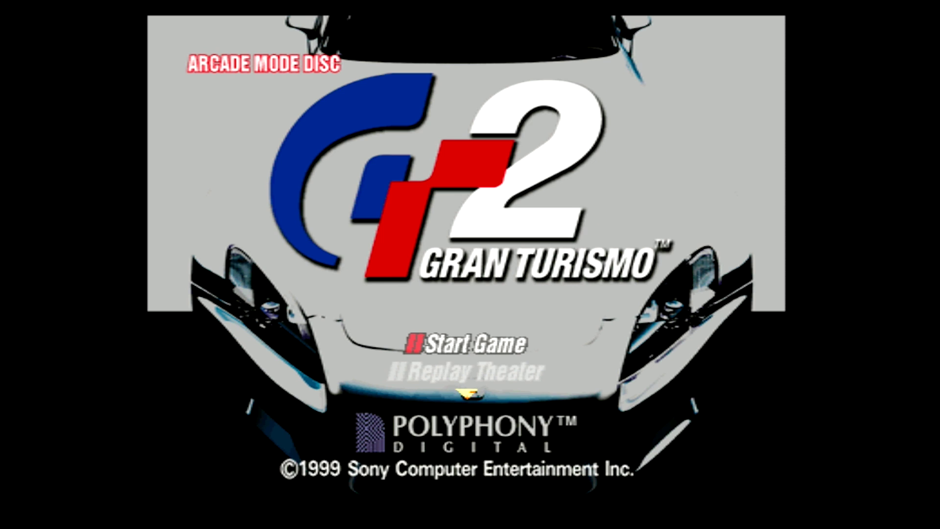
{"action": "key", "text": "Escape"}
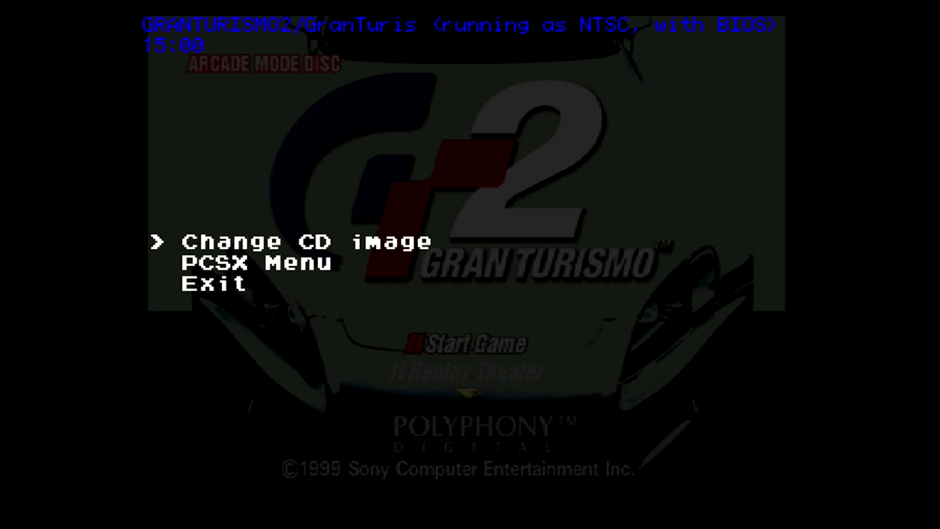
{"action": "key", "text": "Escape"}
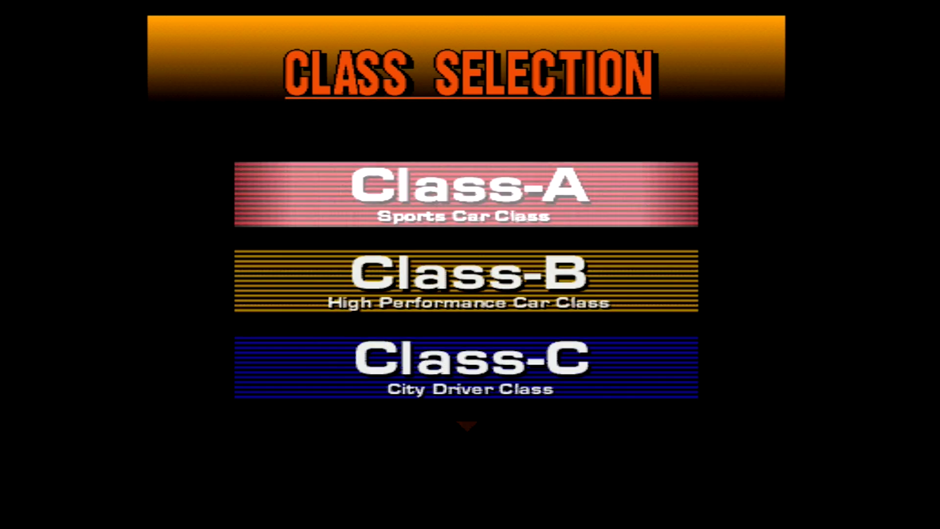
Choose Class-A, browse through the available cars, and select one for the race
{"action": "key", "text": "Return"}
{"action": "key", "text": "Right"}
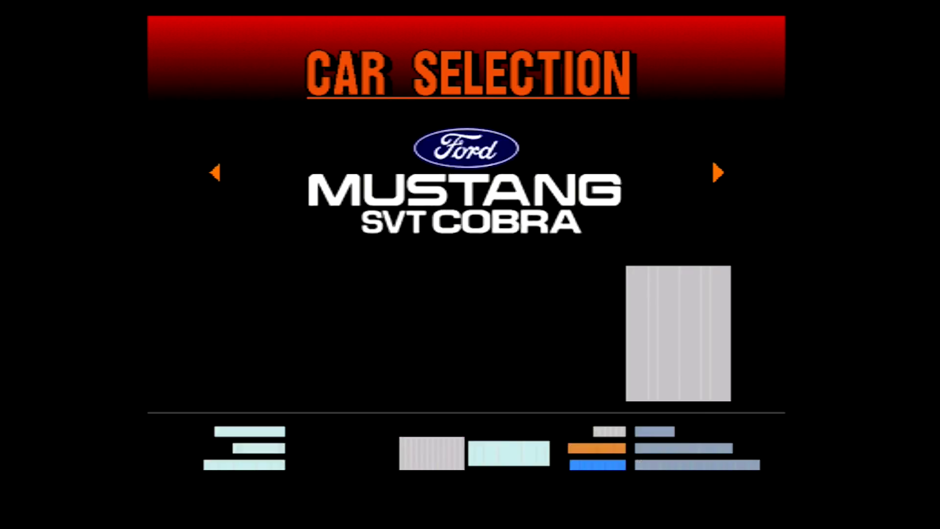
{"action": "key", "text": "Right"}
{"action": "key", "text": "Right"}
{"action": "key", "text": "Right"}
{"action": "key", "text": "Right"}
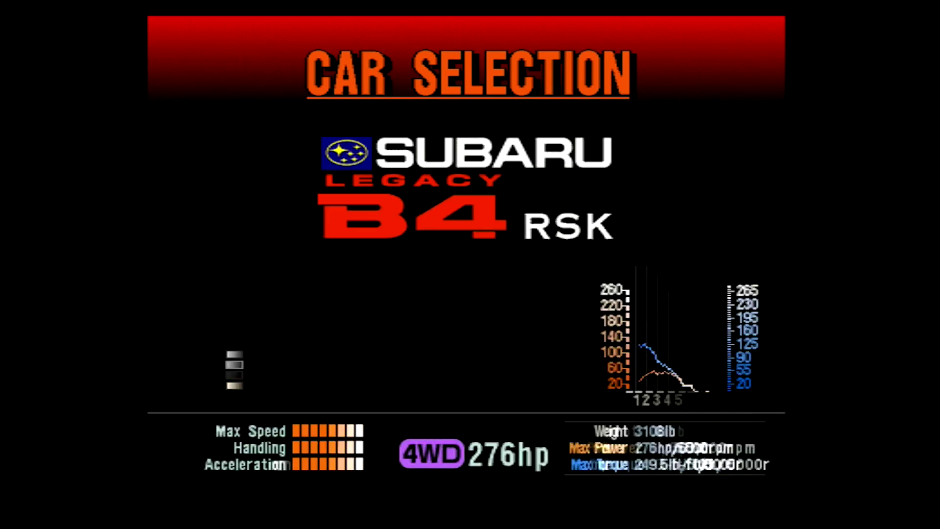
{"action": "key", "text": "Right"}
{"action": "key", "text": "Right"}
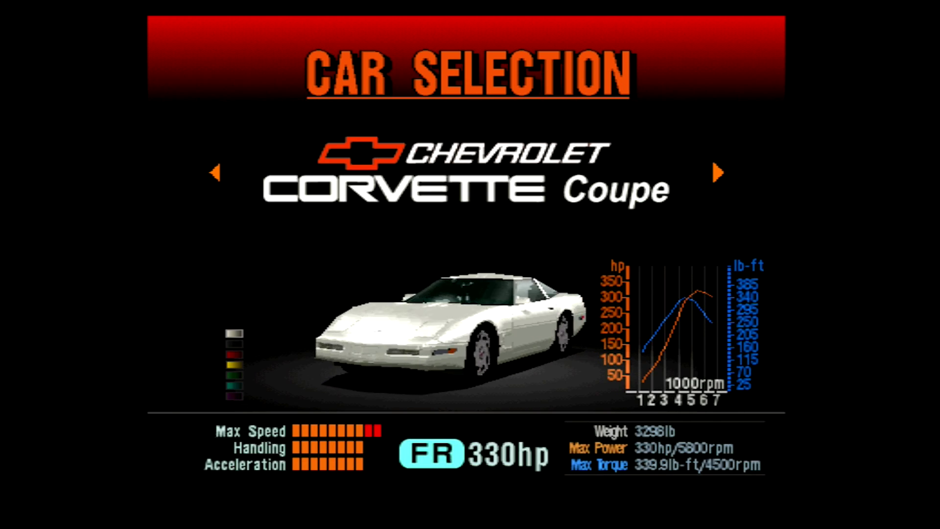
{"action": "key", "text": "Right"}
{"action": "key", "text": "Return"}
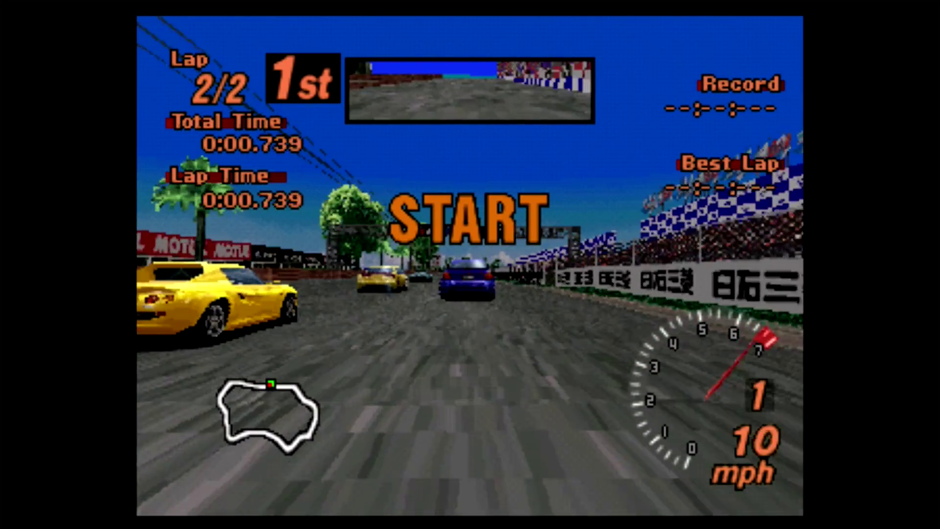
Change the race camera to the view from behind the car and steer it to the finish
{"action": "key", "text": "c"}
{"action": "key", "text": "Left"}
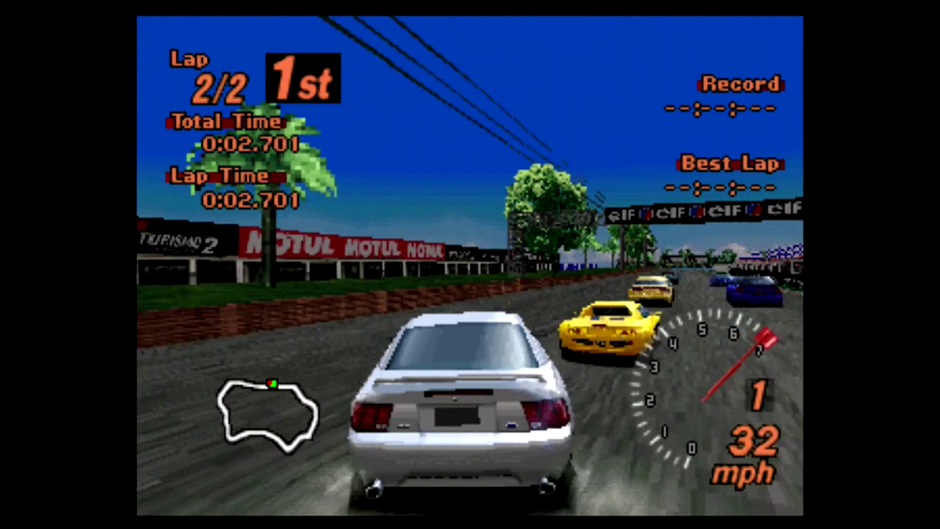
{"action": "key", "text": "Right"}
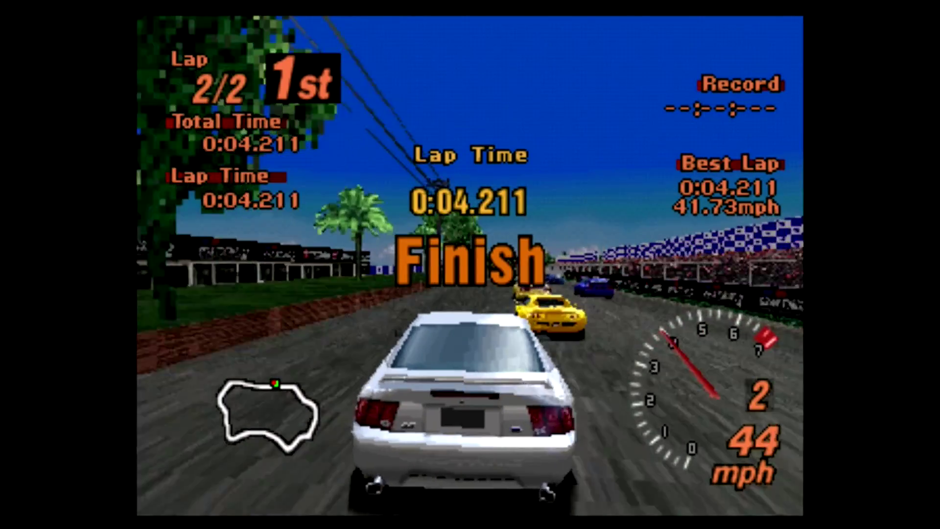